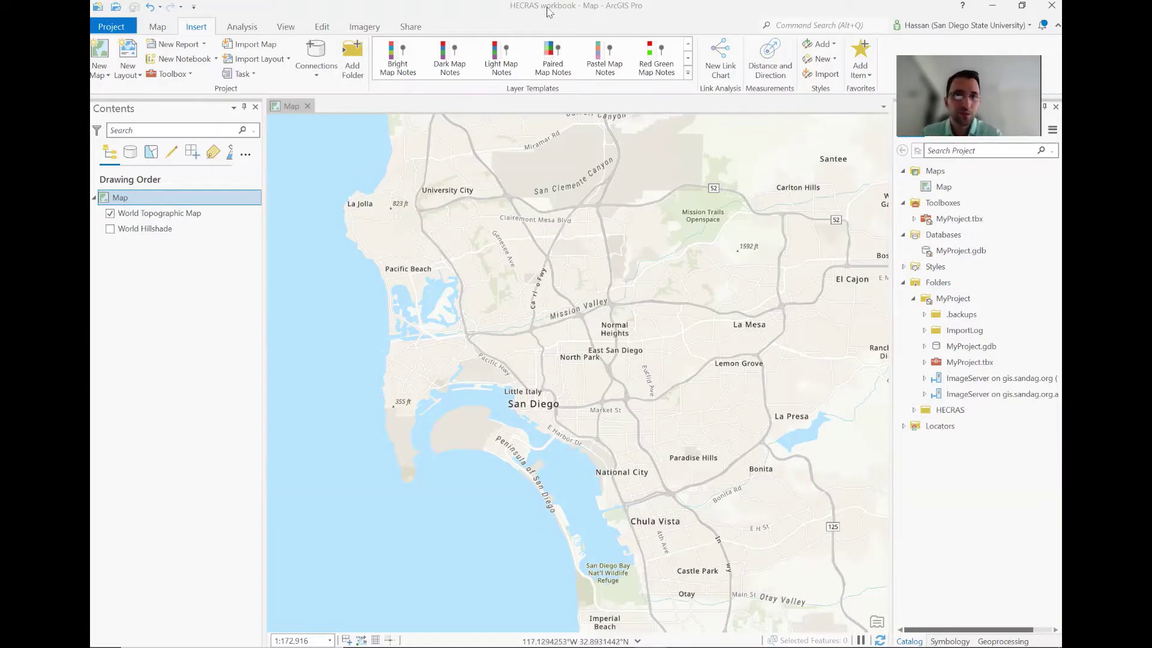
# Compare the World Hillshade and World Topographic Map basemaps, leaving the topographic map showing
pyautogui.click(642, 13)
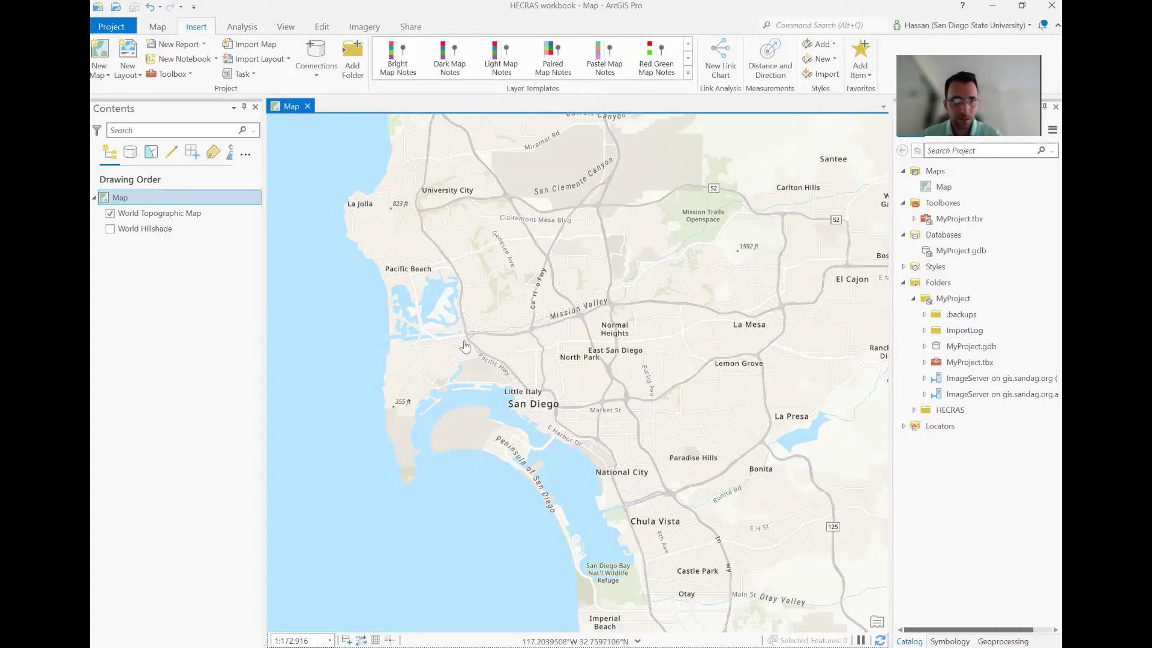
pyautogui.click(110, 229)
pyautogui.click(110, 213)
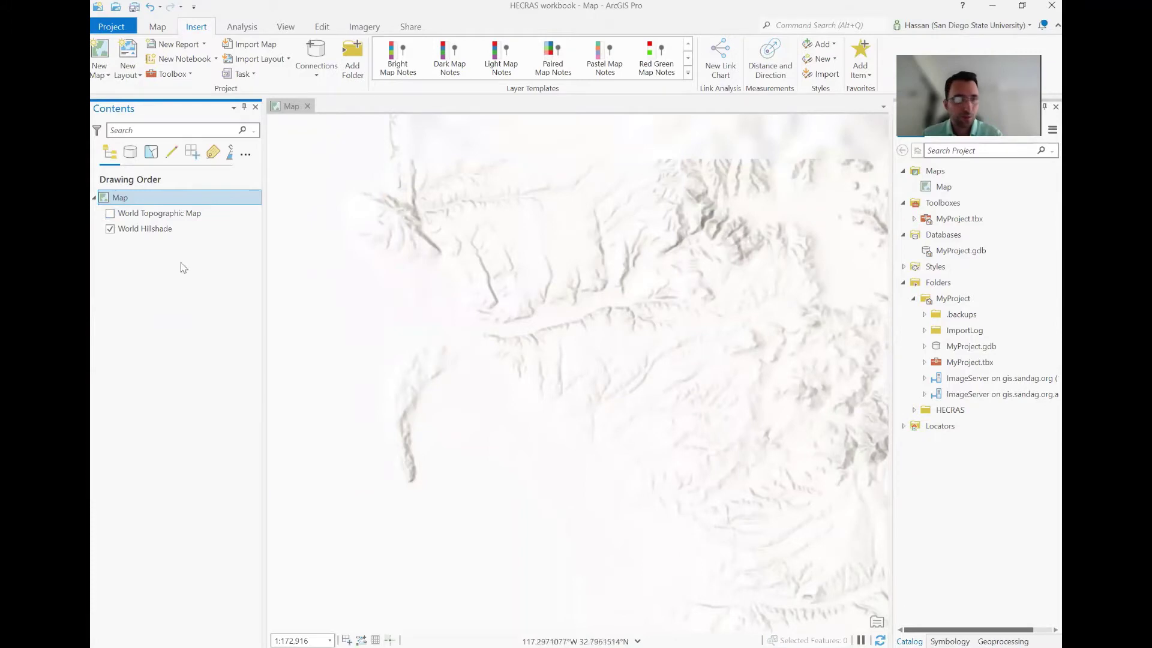
pyautogui.click(110, 213)
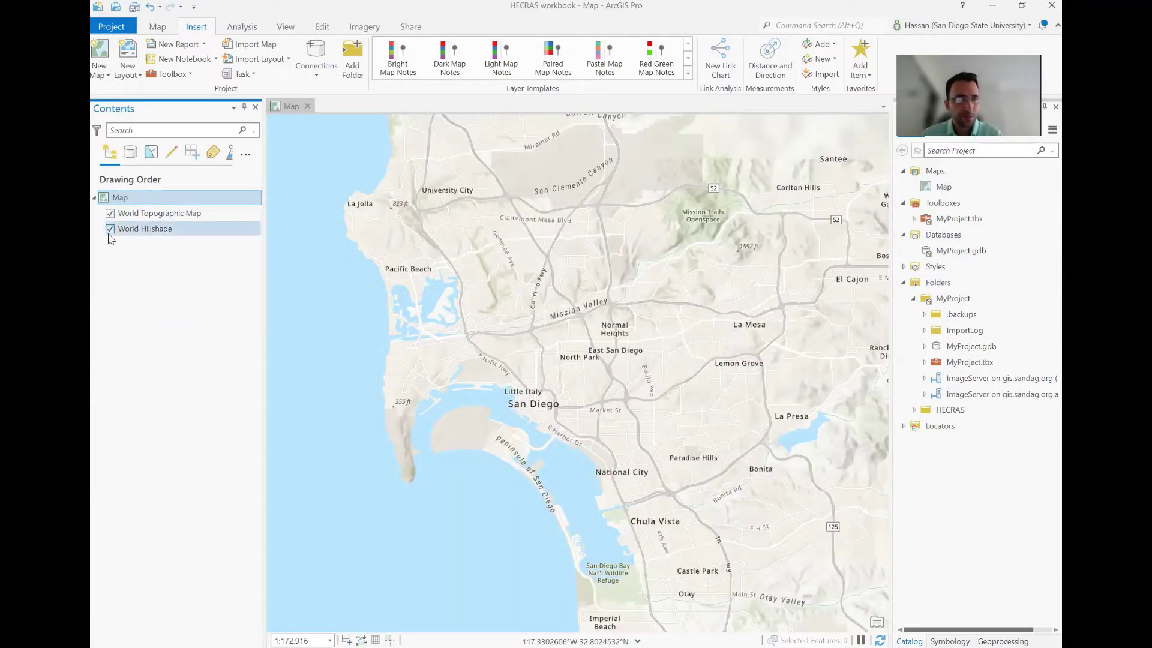
pyautogui.click(110, 229)
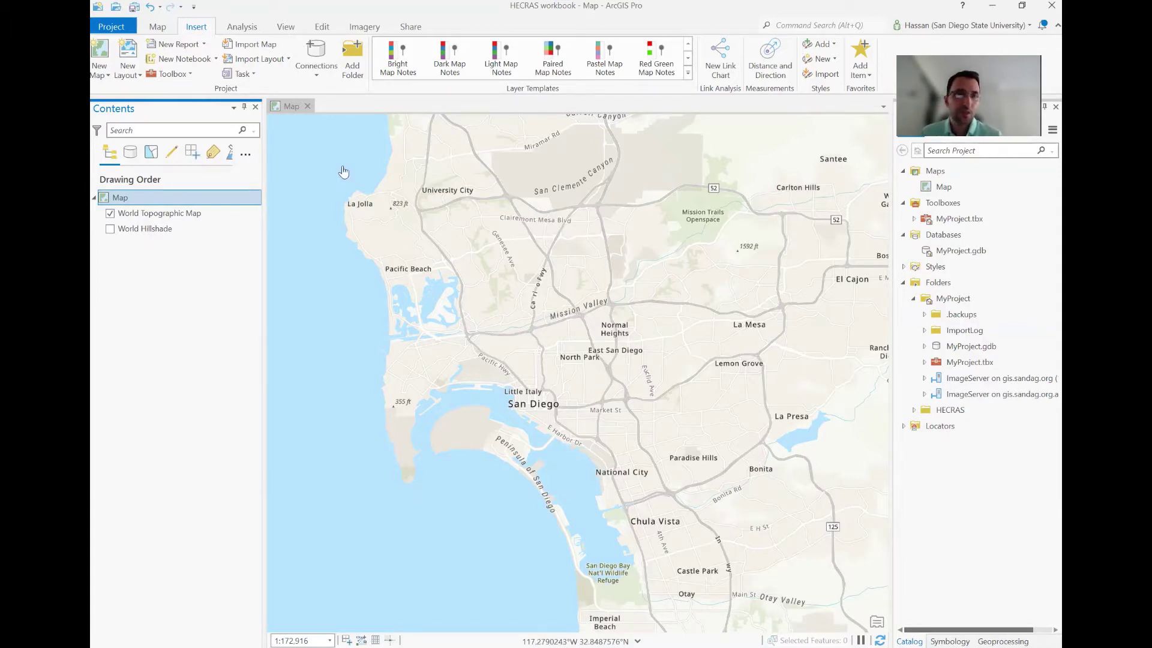
# Add a new ArcGIS Server connection using the SanDiego_Regional_DEM ImageServer URL on gis.sandag.org
pyautogui.click(318, 77)
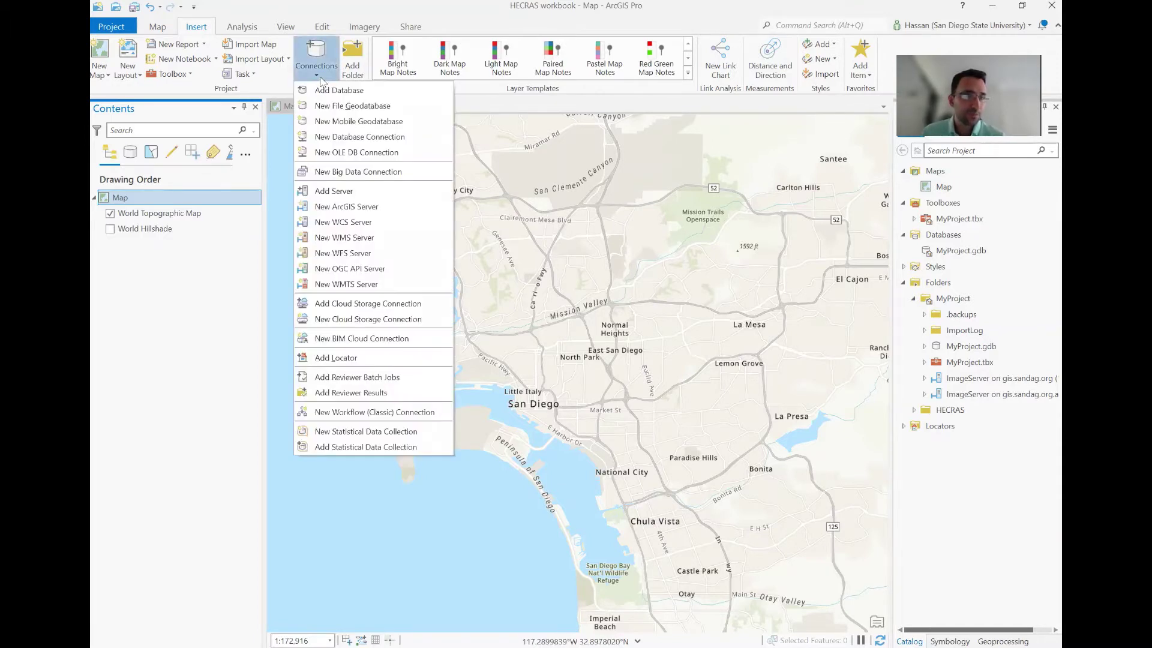
pyautogui.click(354, 207)
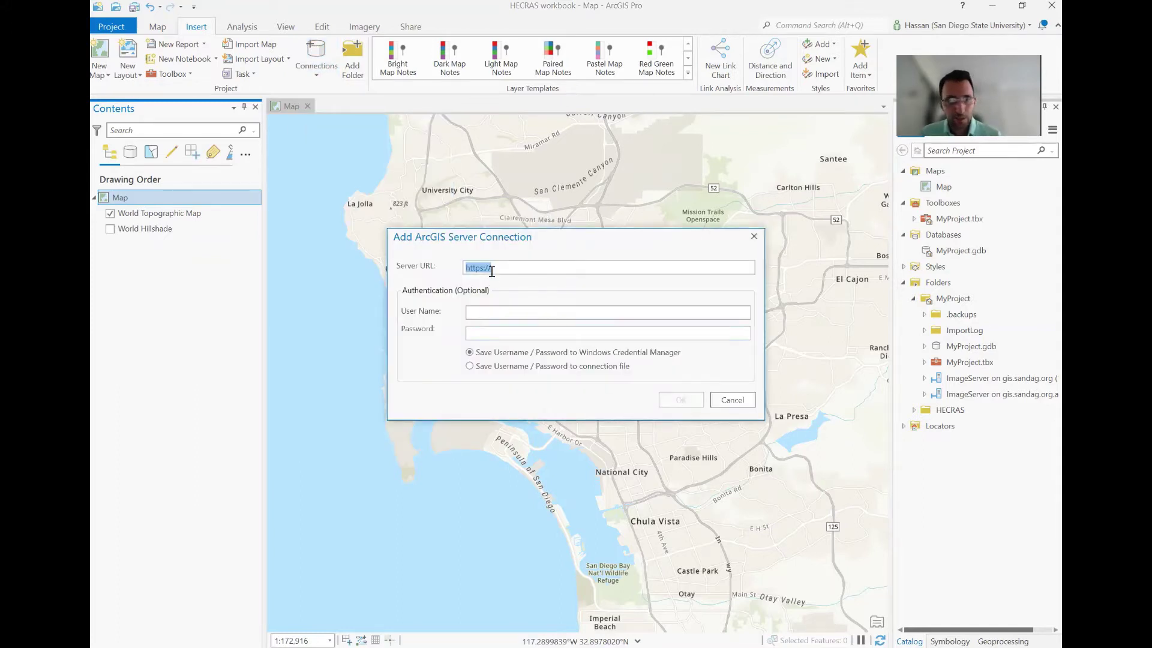
pyautogui.write('https://gis.sandag.org/sdgis/rest/services/Elevation/SanDiego_Regional_DEM/ImageServer')
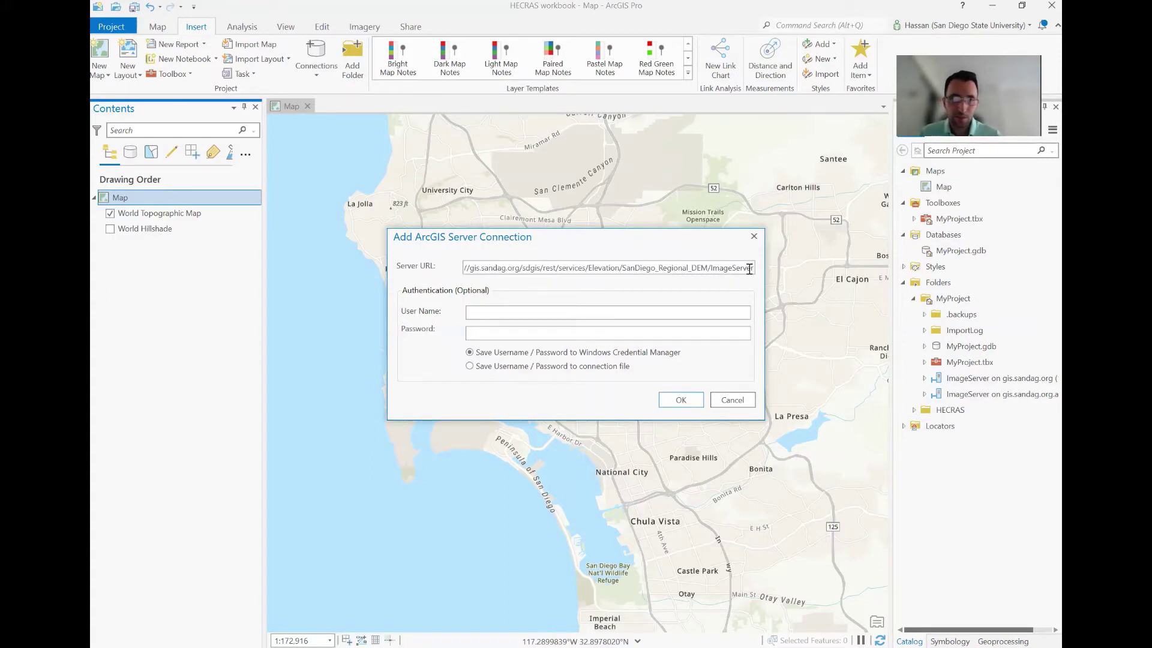
pyautogui.moveTo(750, 269); pyautogui.dragTo(656, 270)
pyautogui.doubleClick(493, 271)
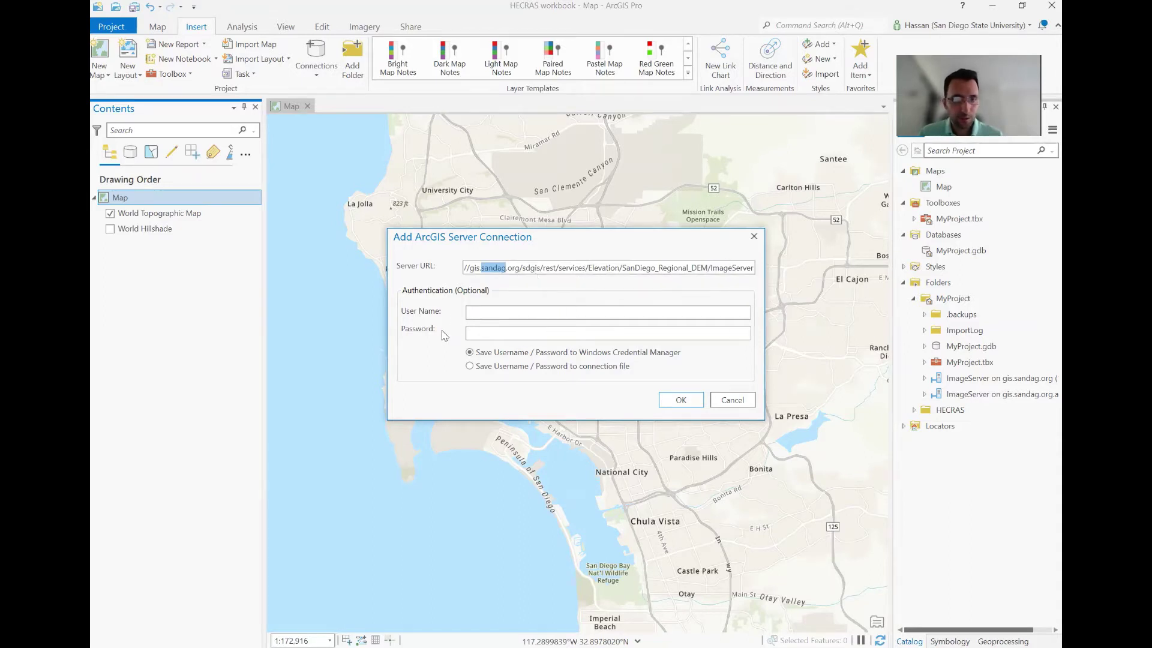
pyautogui.click(687, 402)
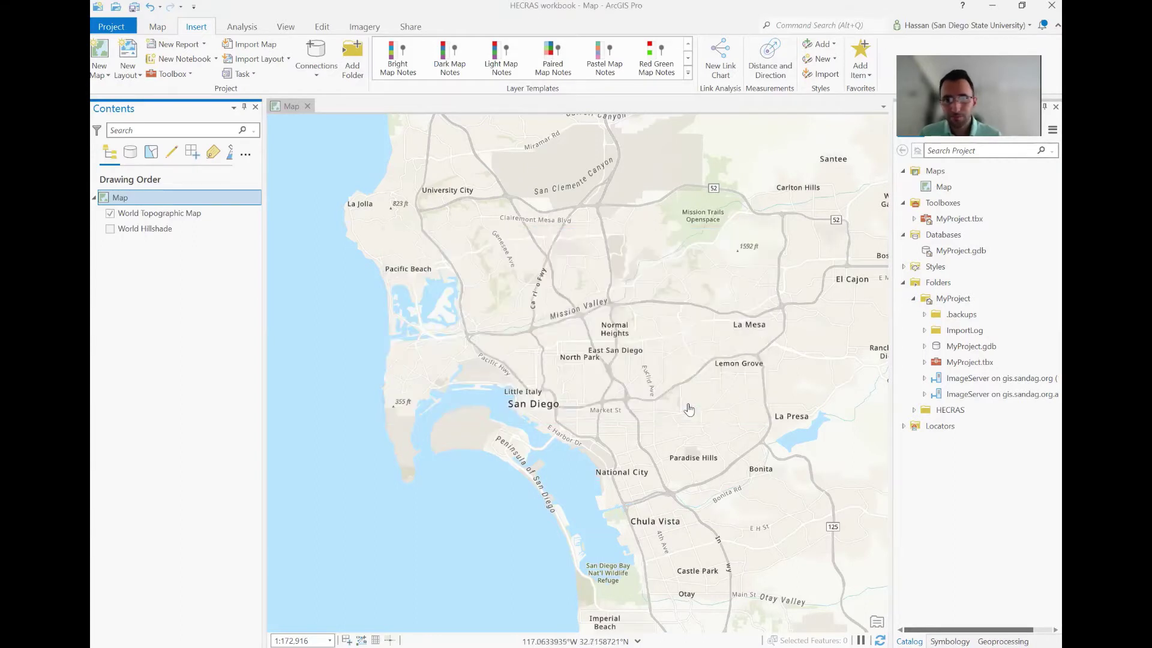
# Expand the new gis.sandag.org ImageServer connection and its Census2020, Elevation and Imagery folders
pyautogui.click(955, 300)
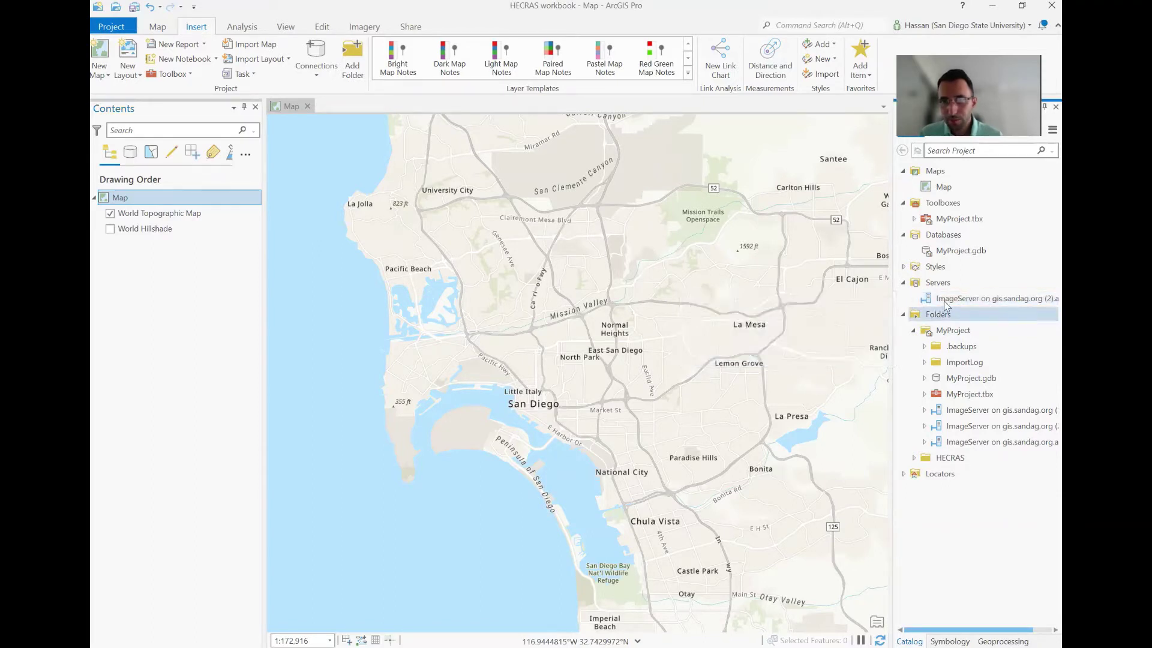
pyautogui.doubleClick(939, 300)
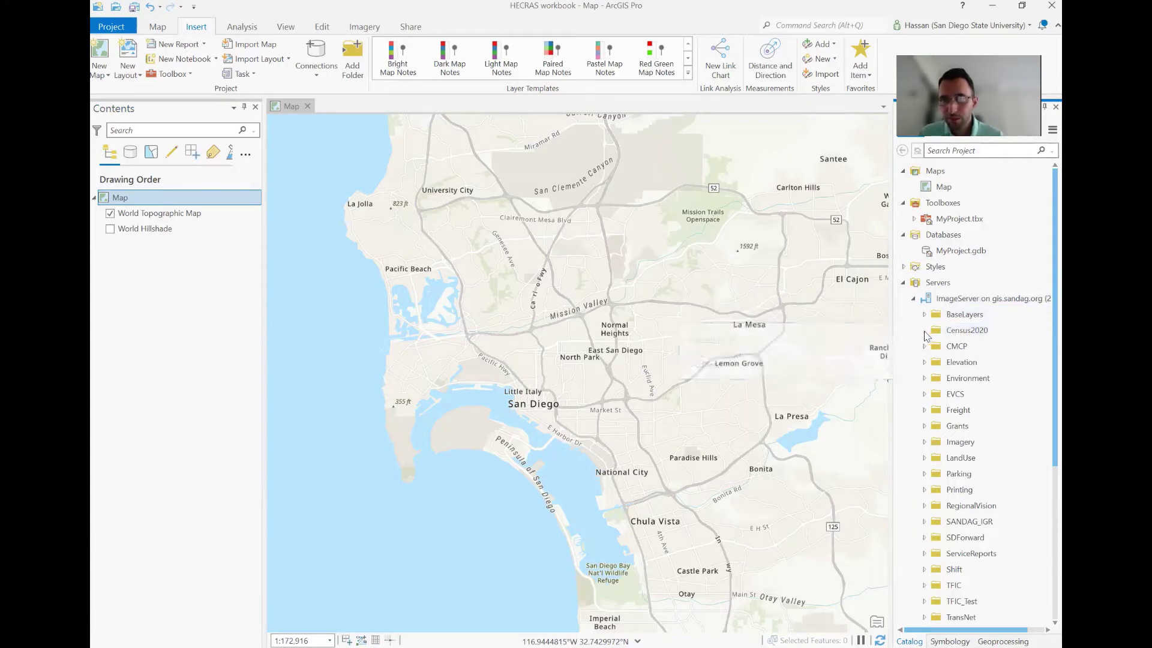
pyautogui.click(925, 330)
pyautogui.scroll(-2, 966, 408)
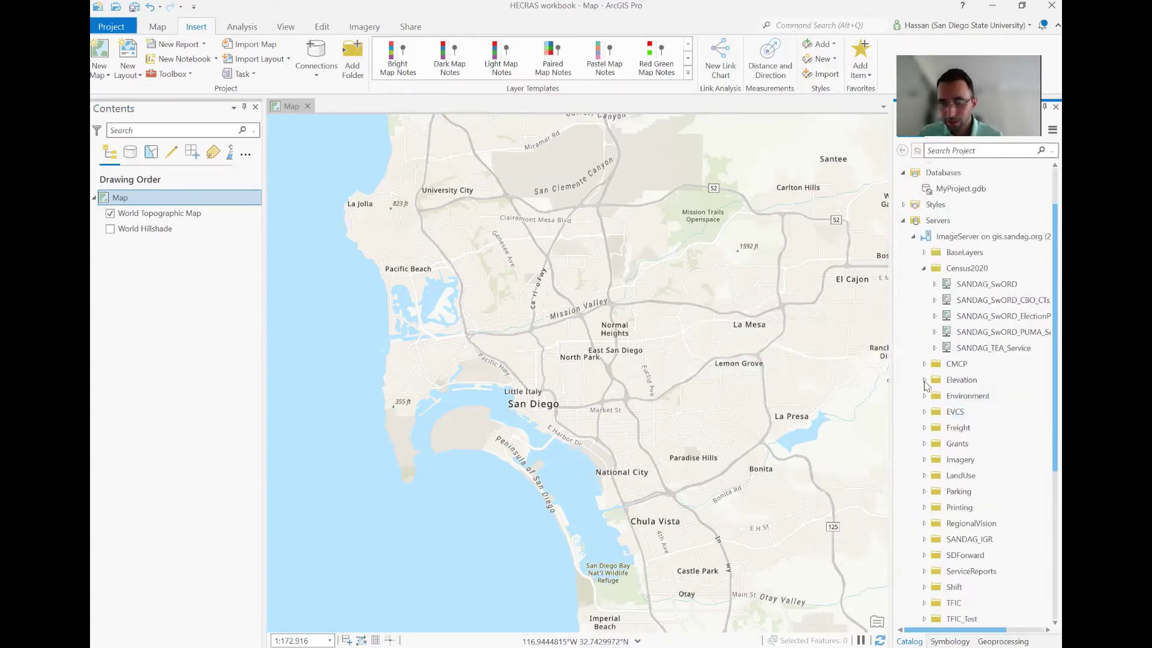
pyautogui.click(925, 380)
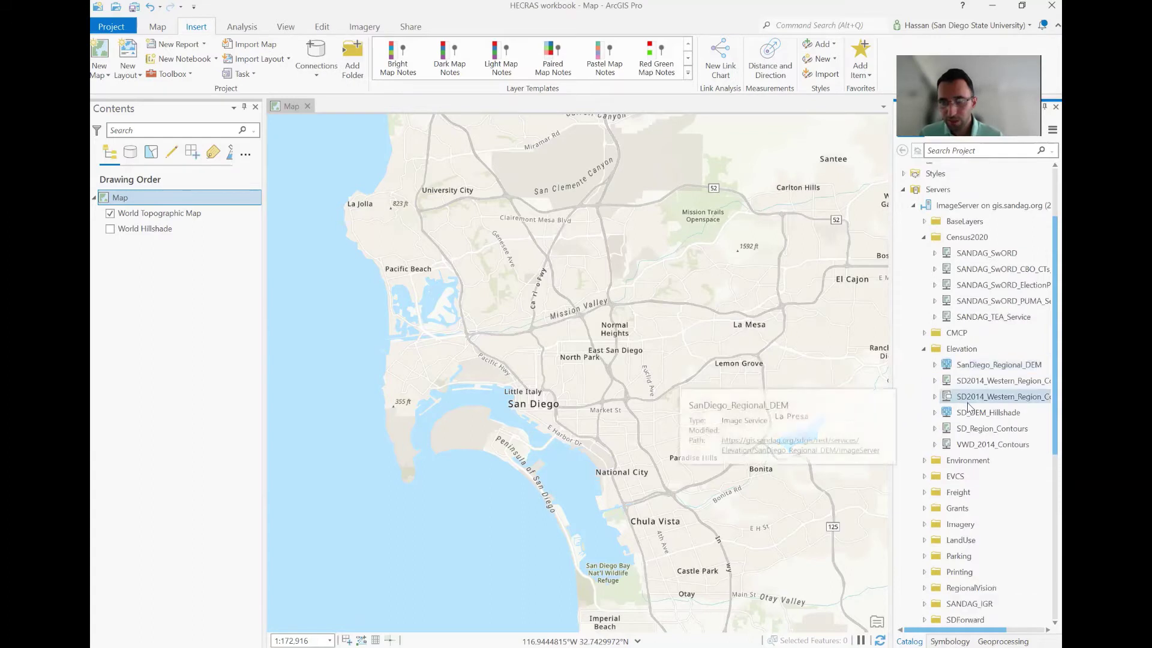
pyautogui.scroll(-4, 968, 405)
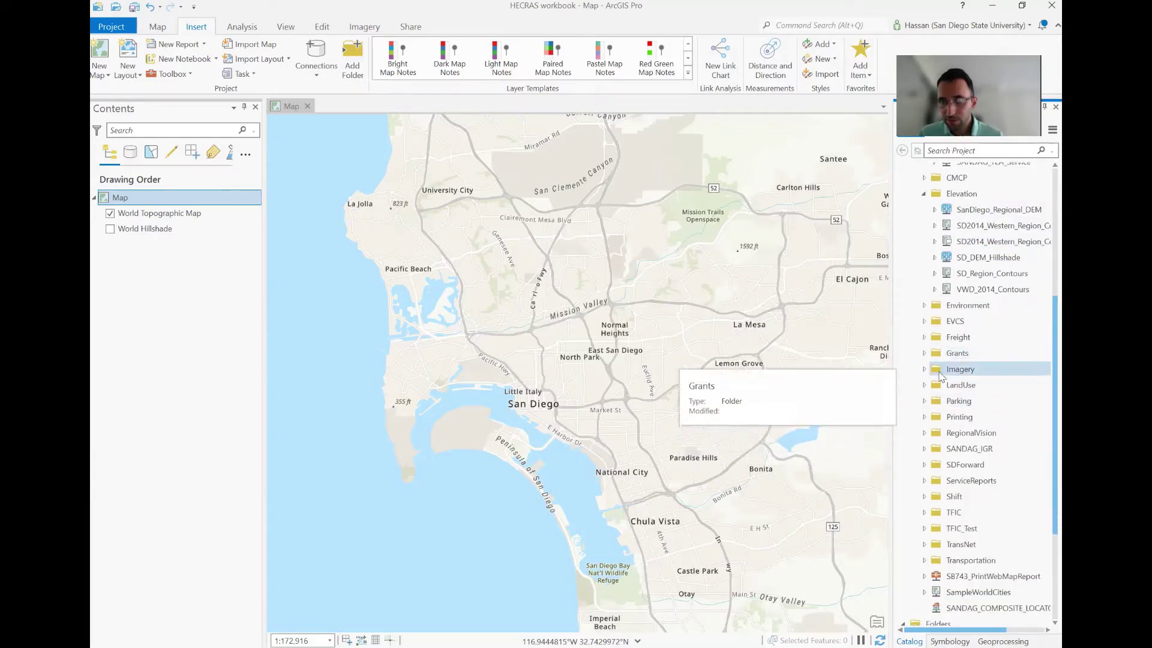
pyautogui.doubleClick(938, 369)
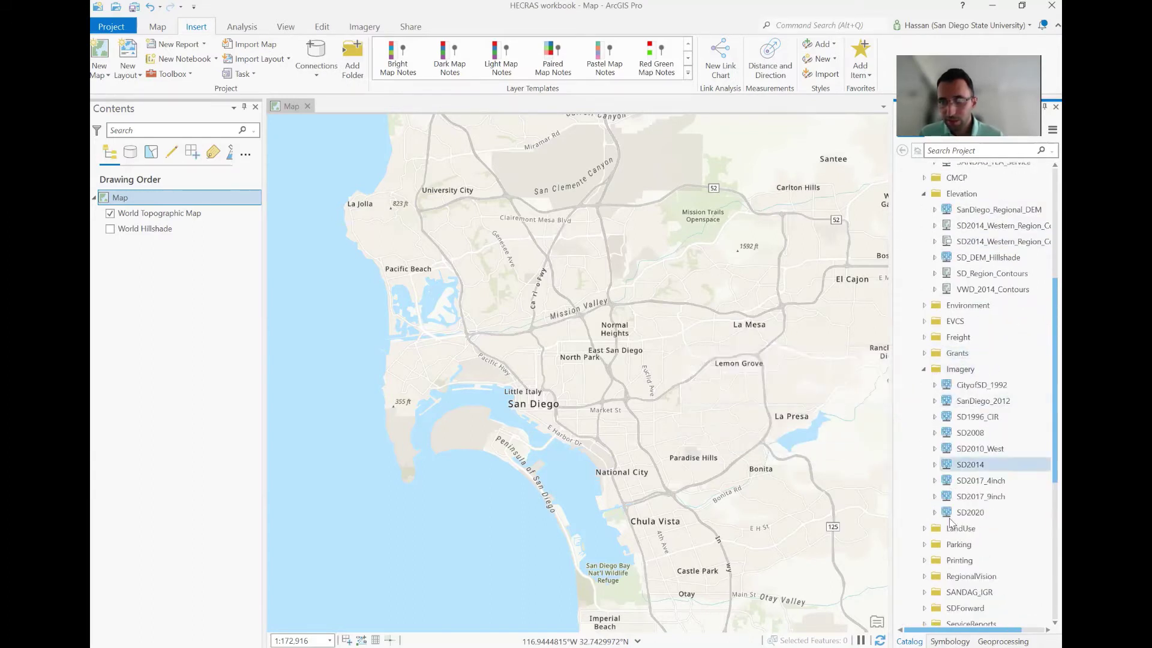
# Collapse the Transportation and Imagery folders, leaving the Elevation folder's services listed
pyautogui.scroll(-2, 931, 459)
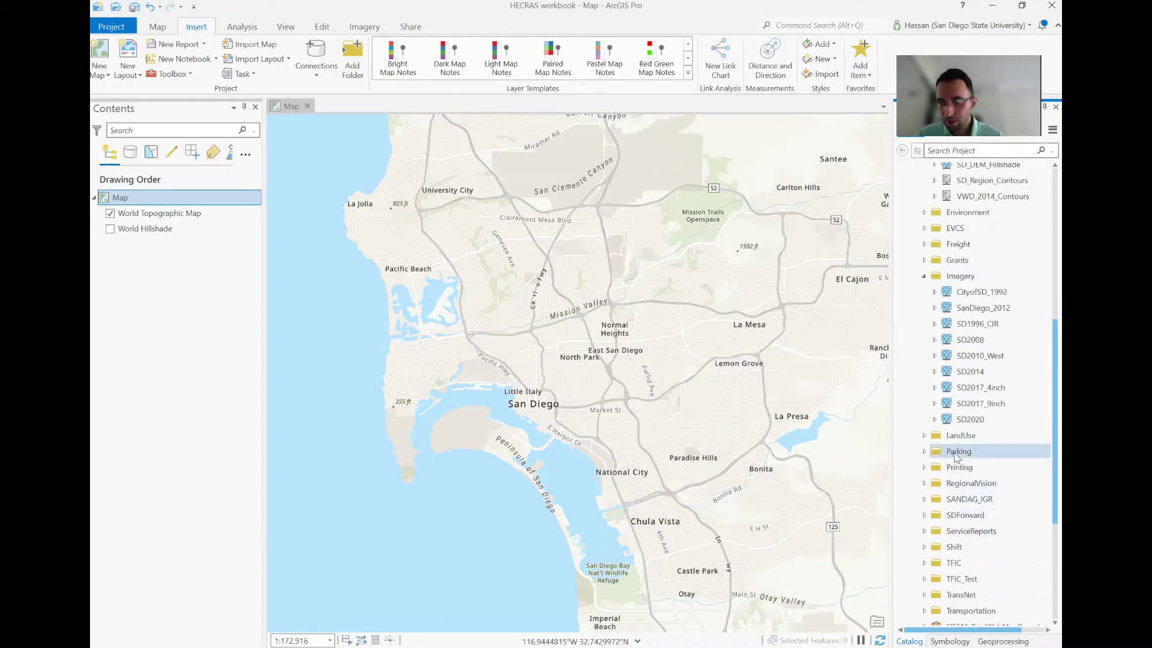
pyautogui.scroll(-2, 957, 458)
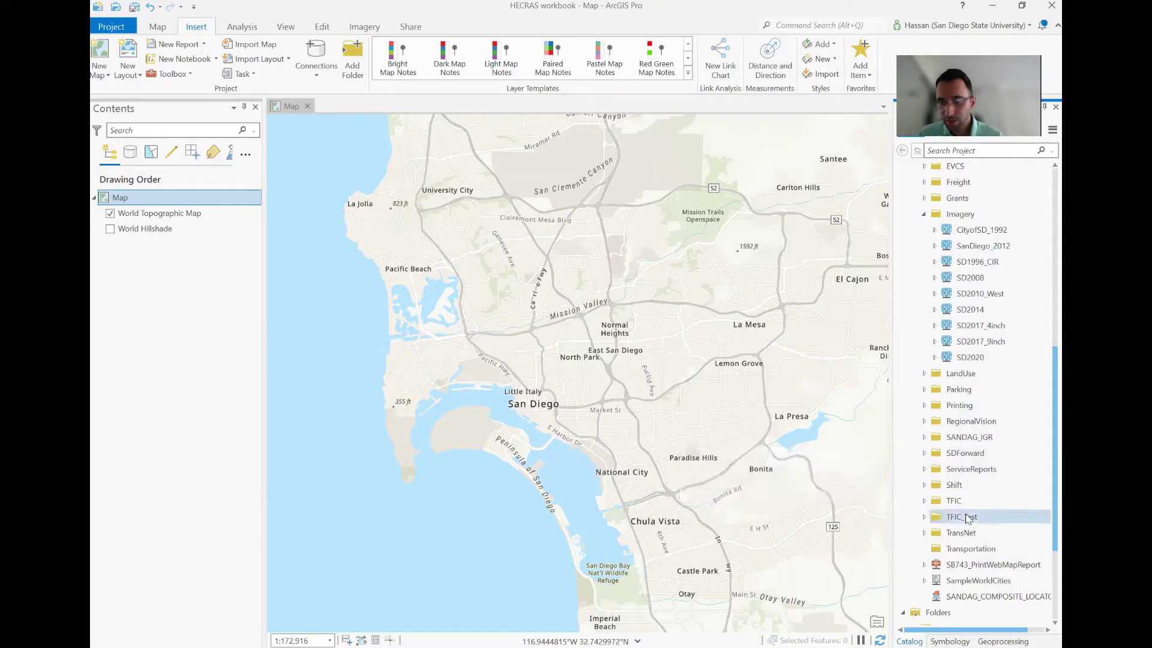
pyautogui.scroll(-3, 968, 492)
pyautogui.scroll(-6, 971, 474)
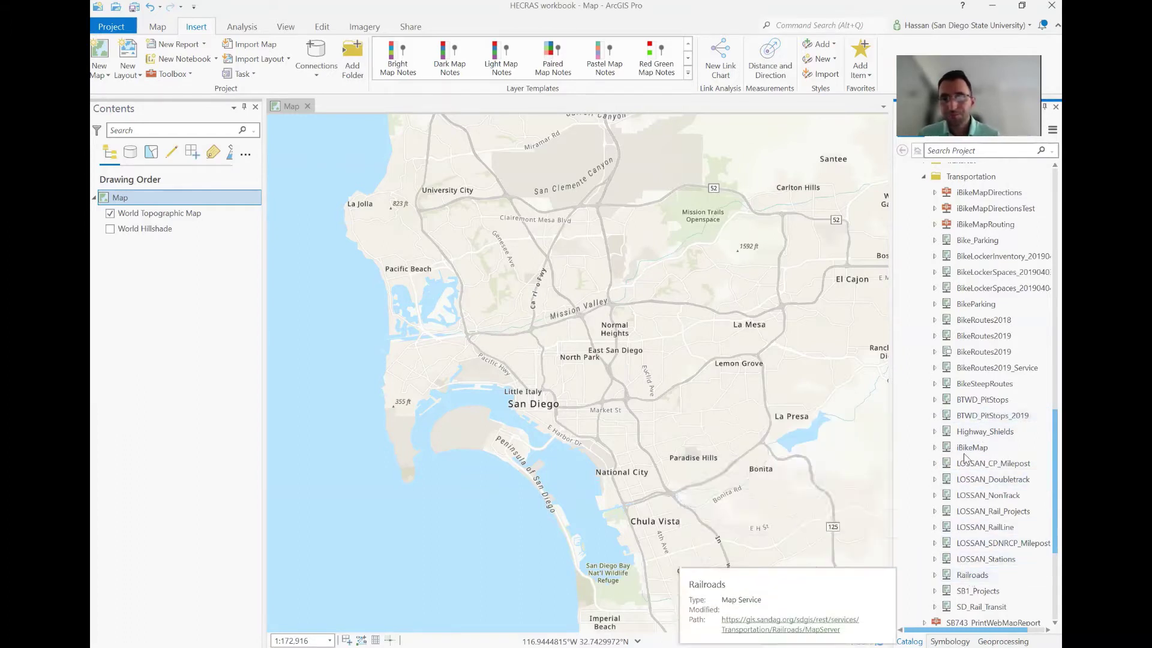
pyautogui.scroll(3, 967, 447)
pyautogui.scroll(2, 967, 447)
pyautogui.doubleClick(971, 393)
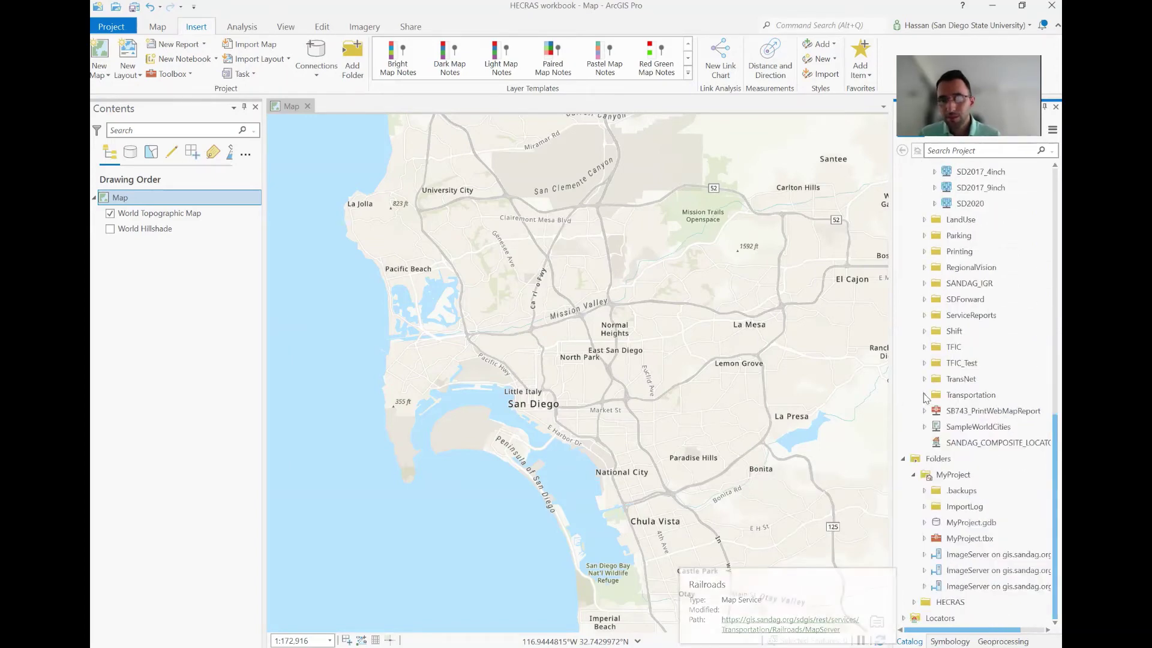
pyautogui.scroll(5, 970, 390)
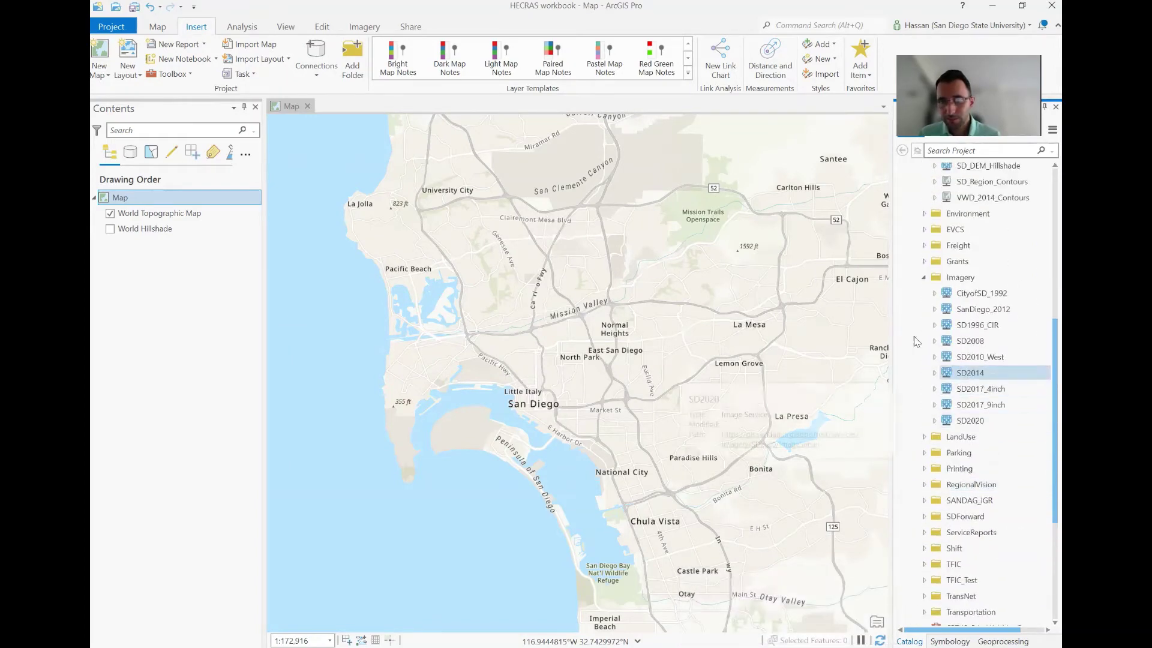
pyautogui.click(923, 277)
pyautogui.scroll(4, 968, 312)
pyautogui.moveTo(967, 323)
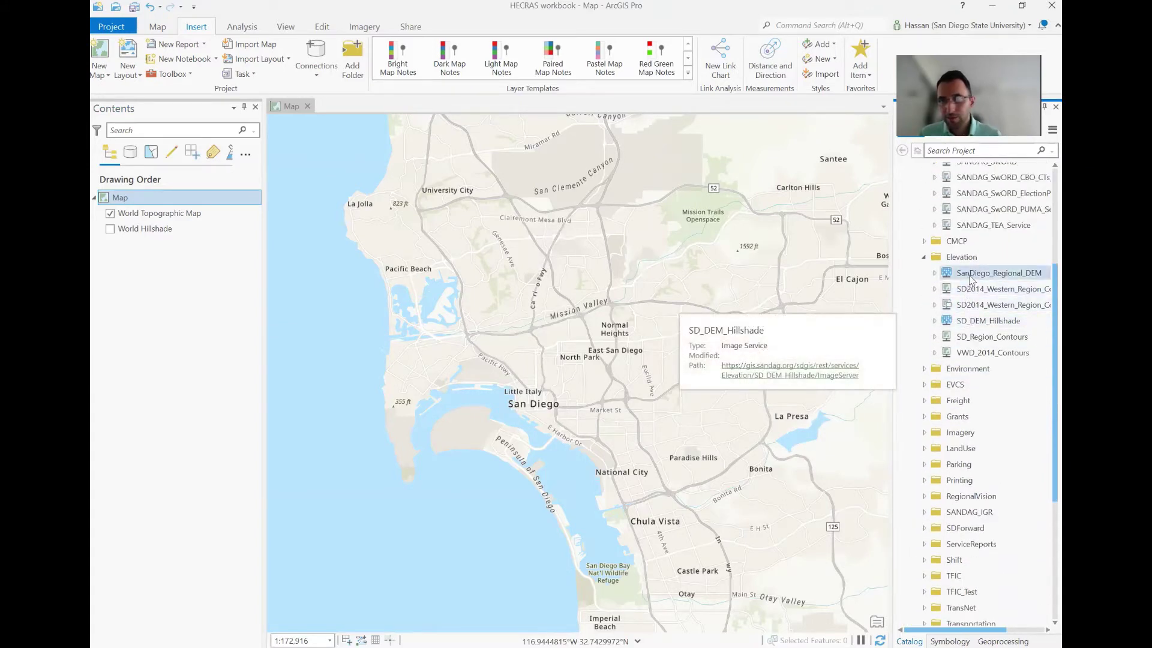
pyautogui.moveTo(967, 277)
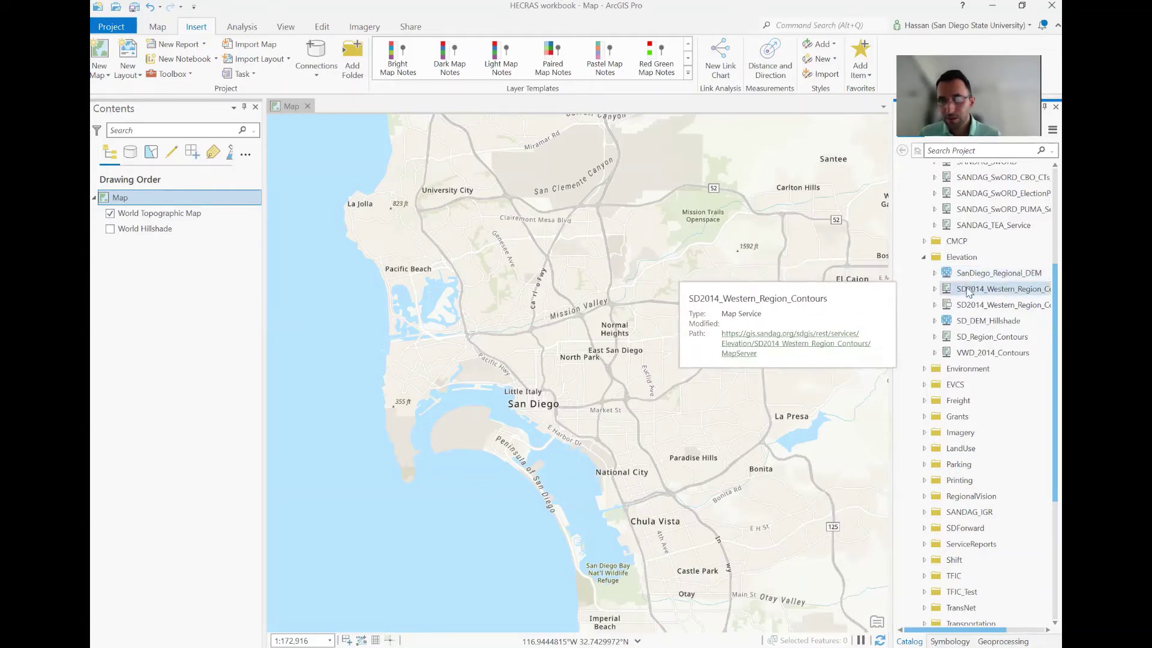
# Add SanDiego_Regional_DEM and SD2014_Western_Region_Contours from the catalog to the map
pyautogui.moveTo(963, 274); pyautogui.dragTo(143, 206)
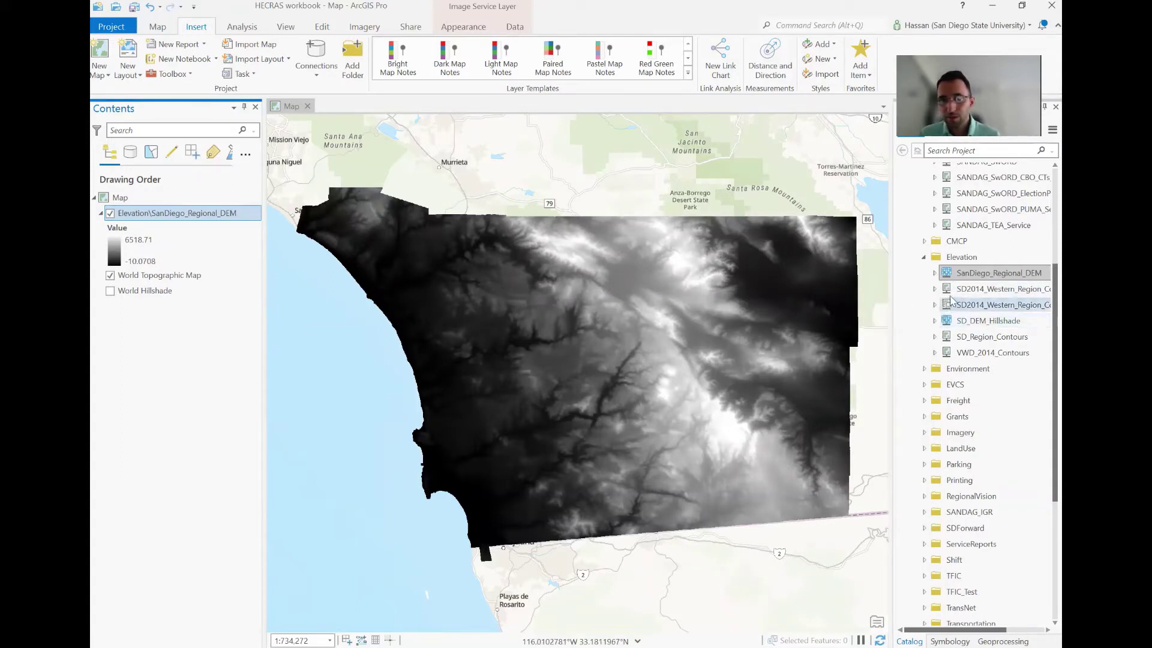
pyautogui.moveTo(964, 293)
pyautogui.moveTo(964, 293); pyautogui.dragTo(222, 215)
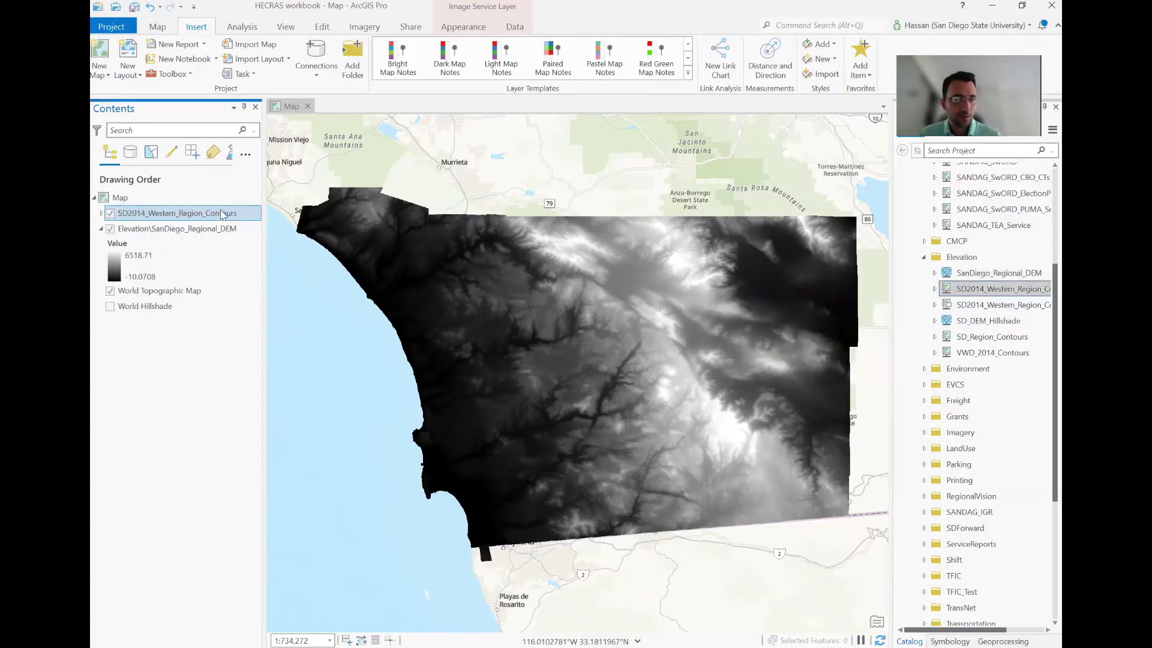
# Expand the contours layer, toggle the DEM's visibility and turn on the 2' Contours sublayer
pyautogui.click(109, 230)
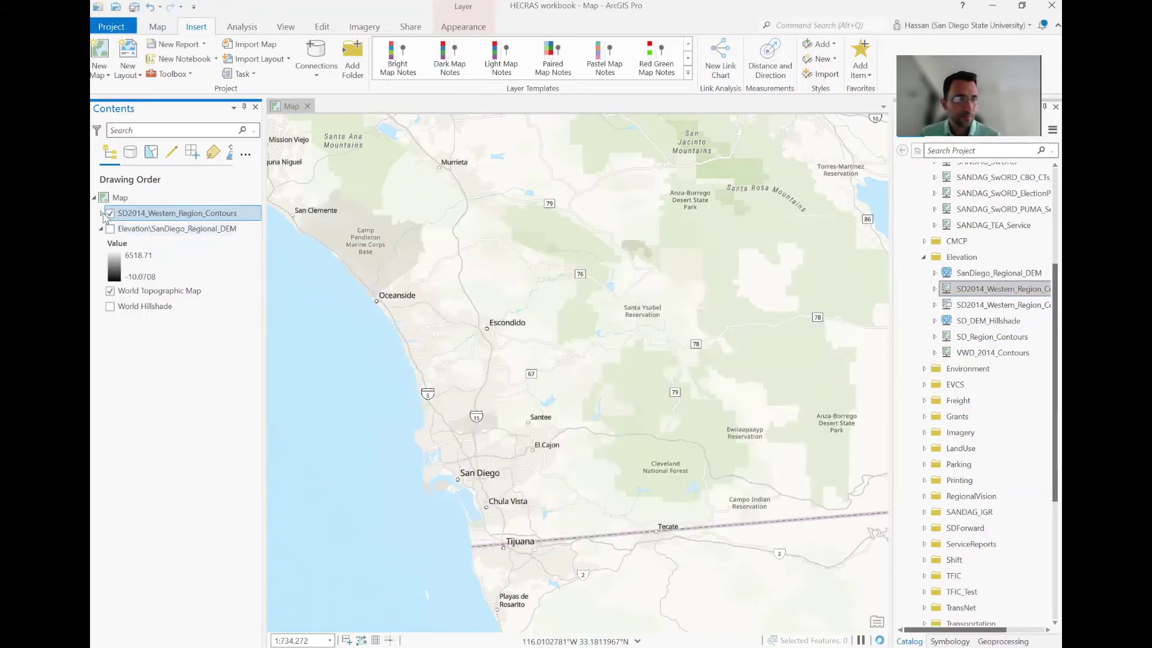
pyautogui.click(101, 213)
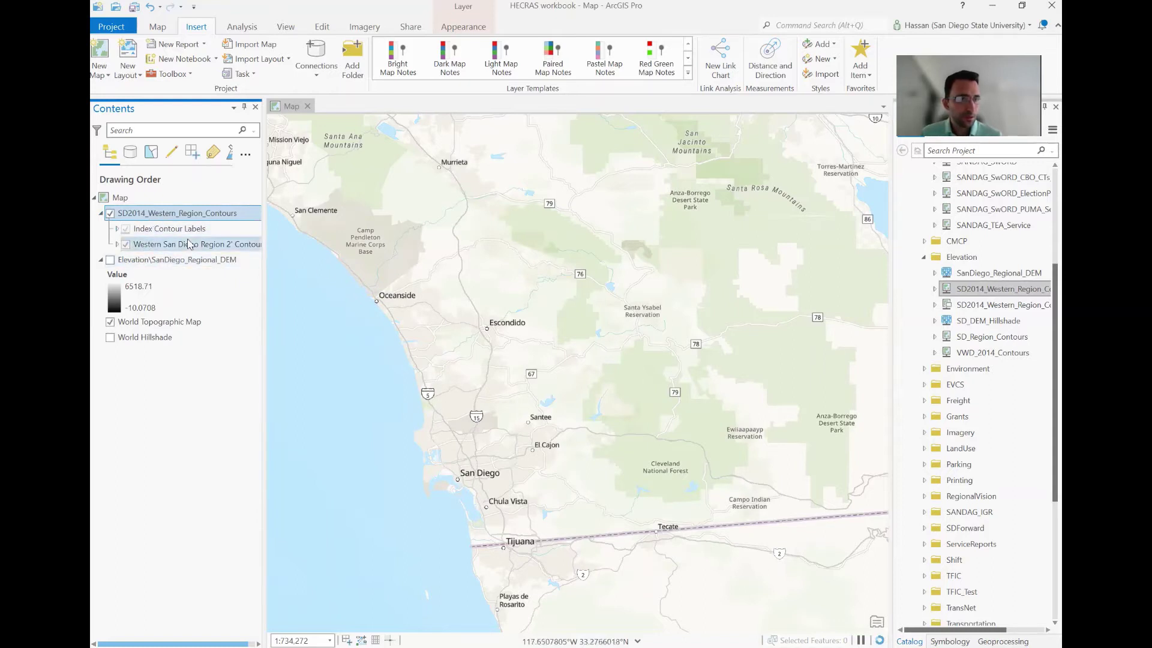
pyautogui.click(111, 262)
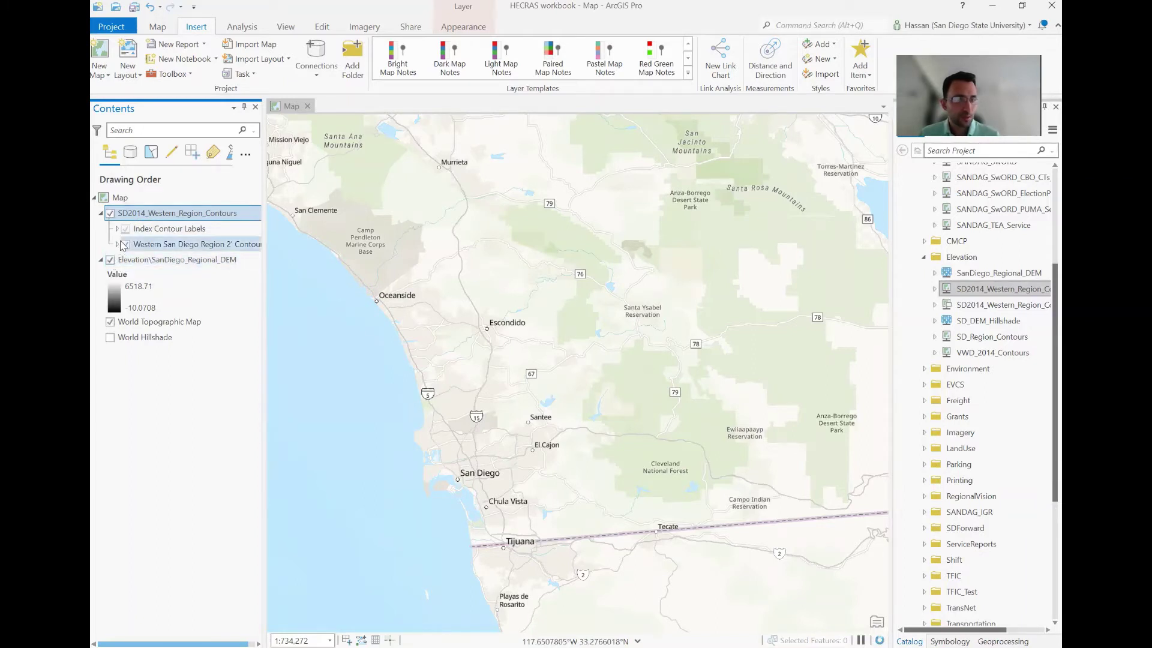
pyautogui.click(125, 245)
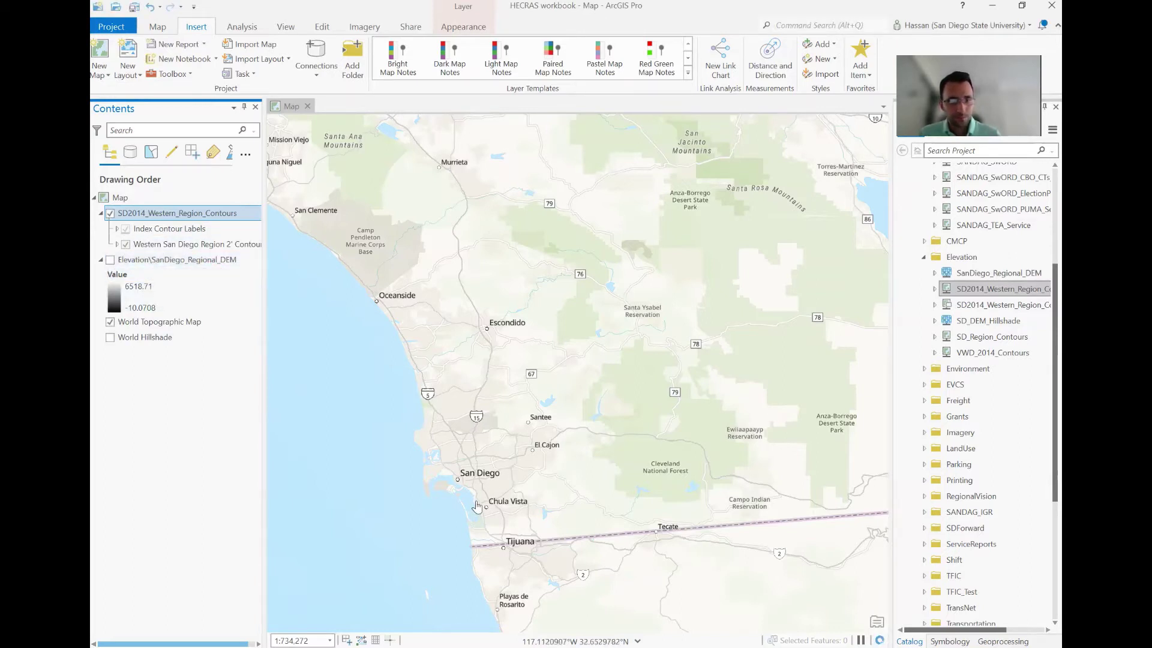
pyautogui.scroll(5, 478, 501)
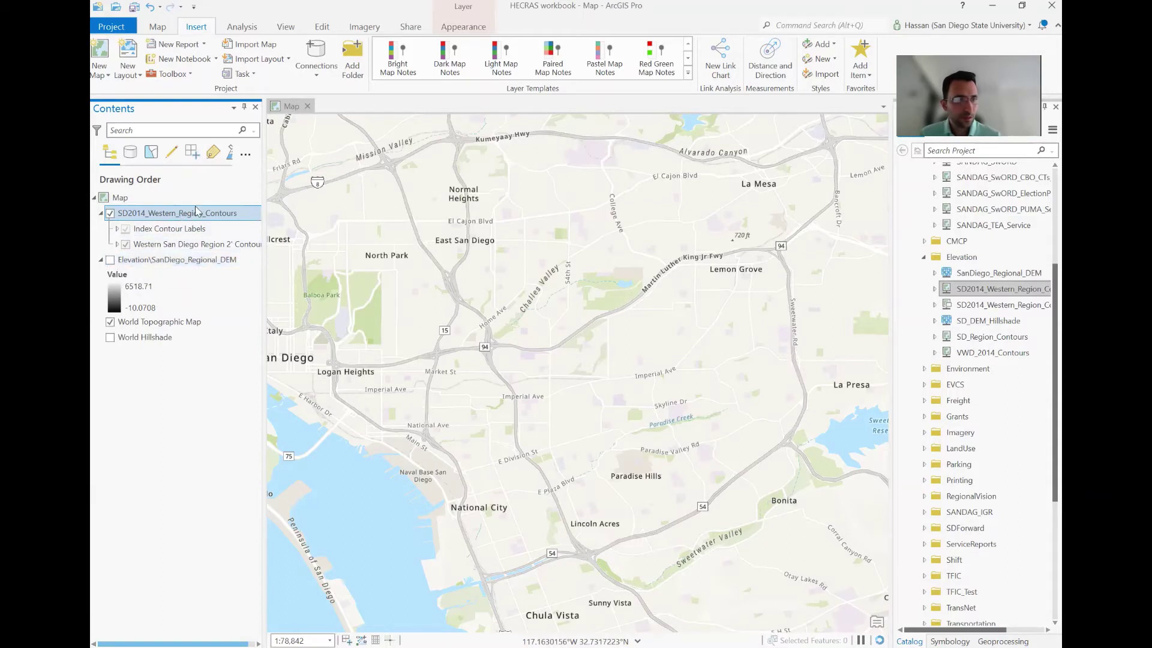
# Hide the SanDiego_Regional_DEM layer and pan west toward Ocean Beach and Point Loma
pyautogui.click(109, 259)
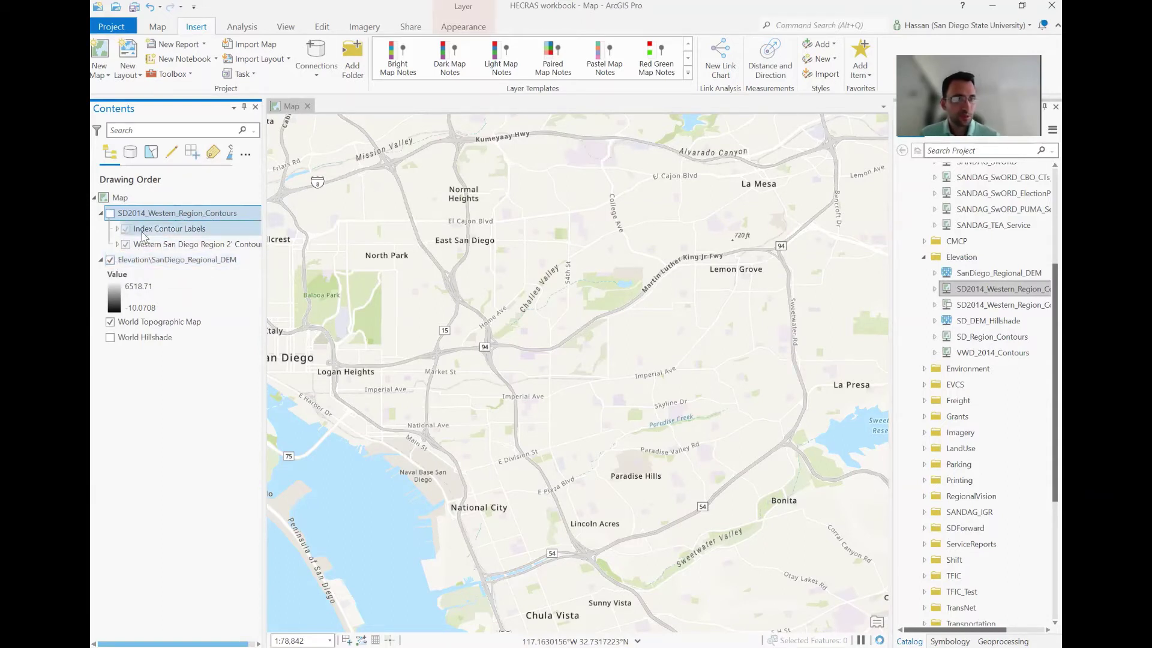
pyautogui.moveTo(561, 362); pyautogui.dragTo(574, 365)
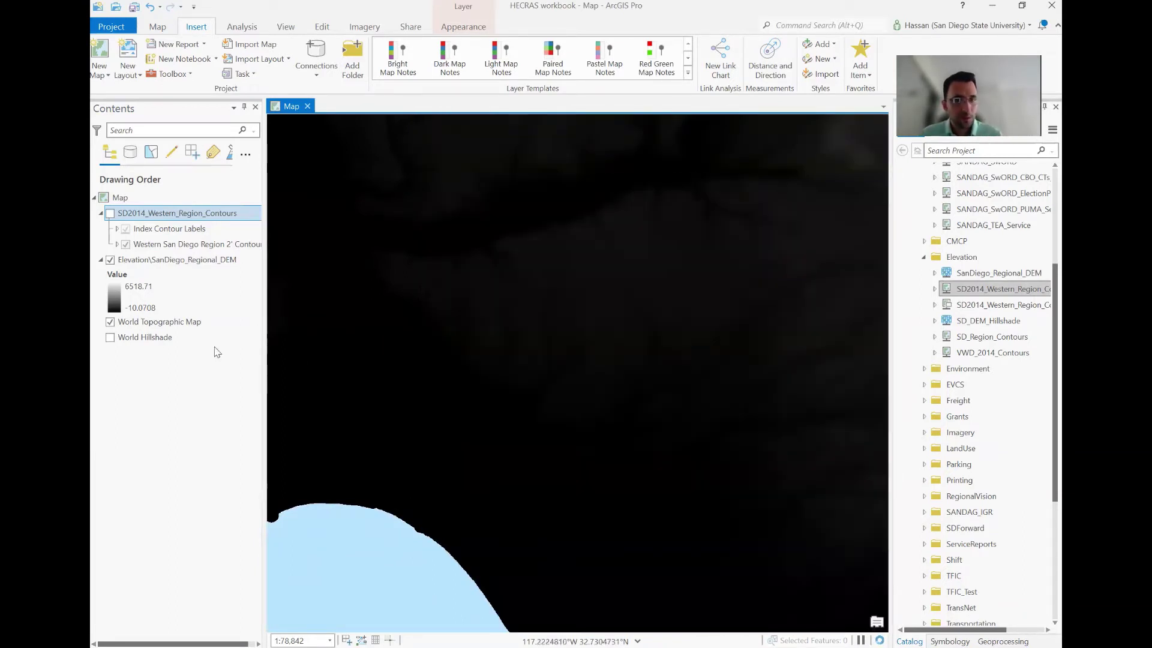
pyautogui.click(110, 260)
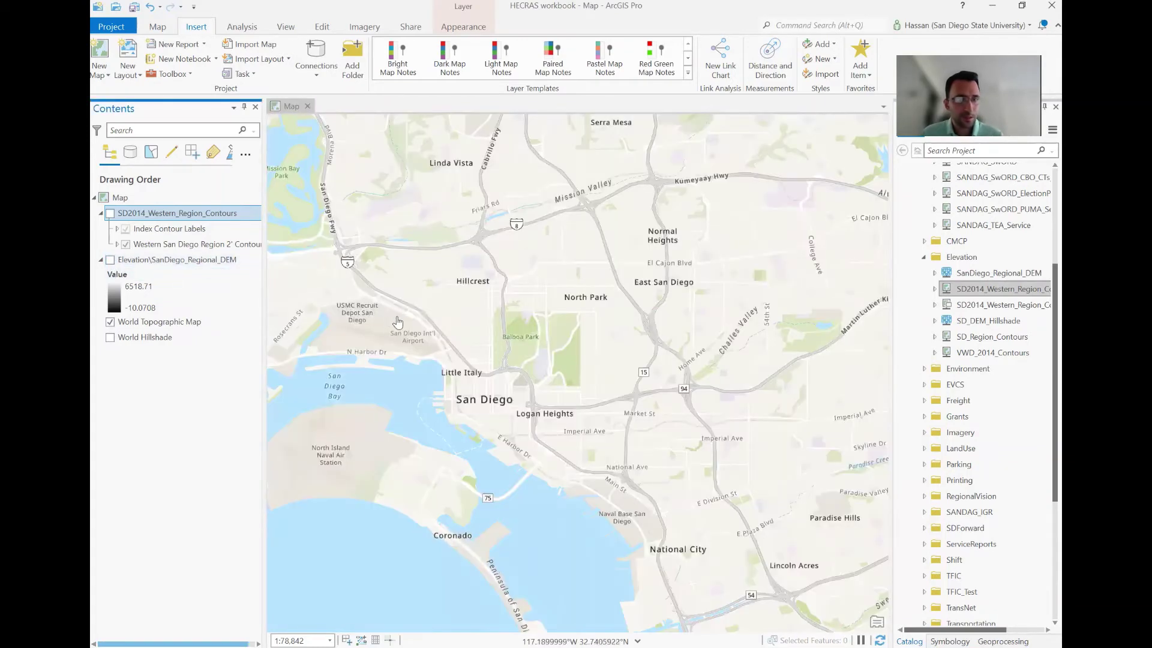
pyautogui.moveTo(635, 324); pyautogui.dragTo(694, 332)
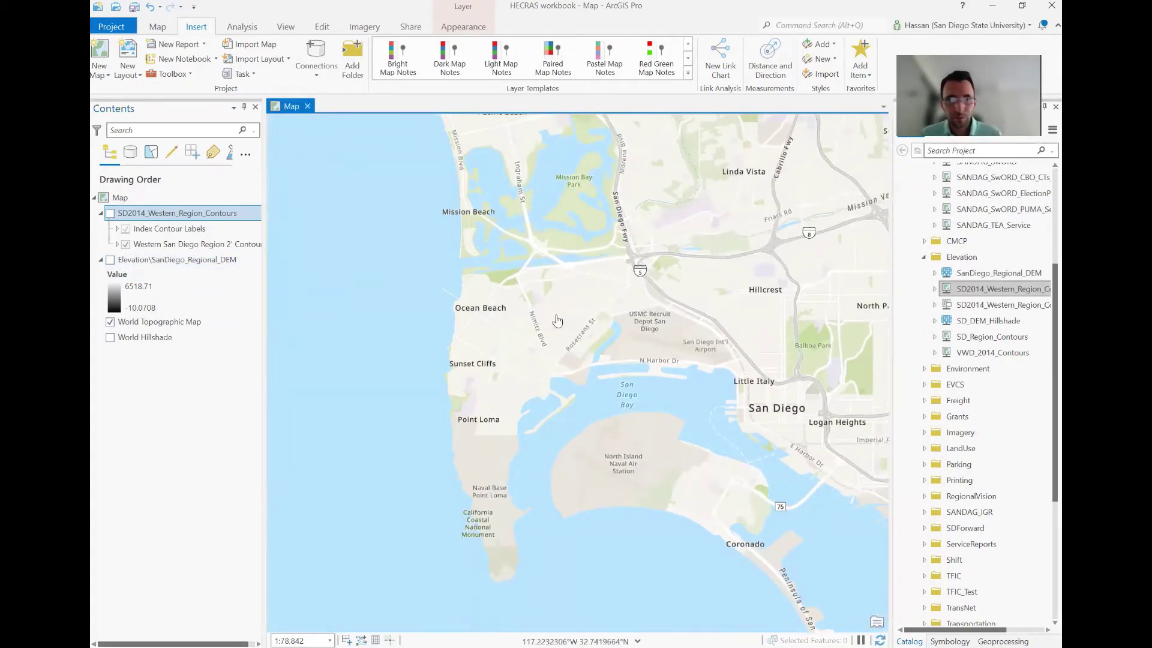
# Zoom in to about 1:909 on the park and lake beside Valeta St
pyautogui.scroll(5, 541, 329)
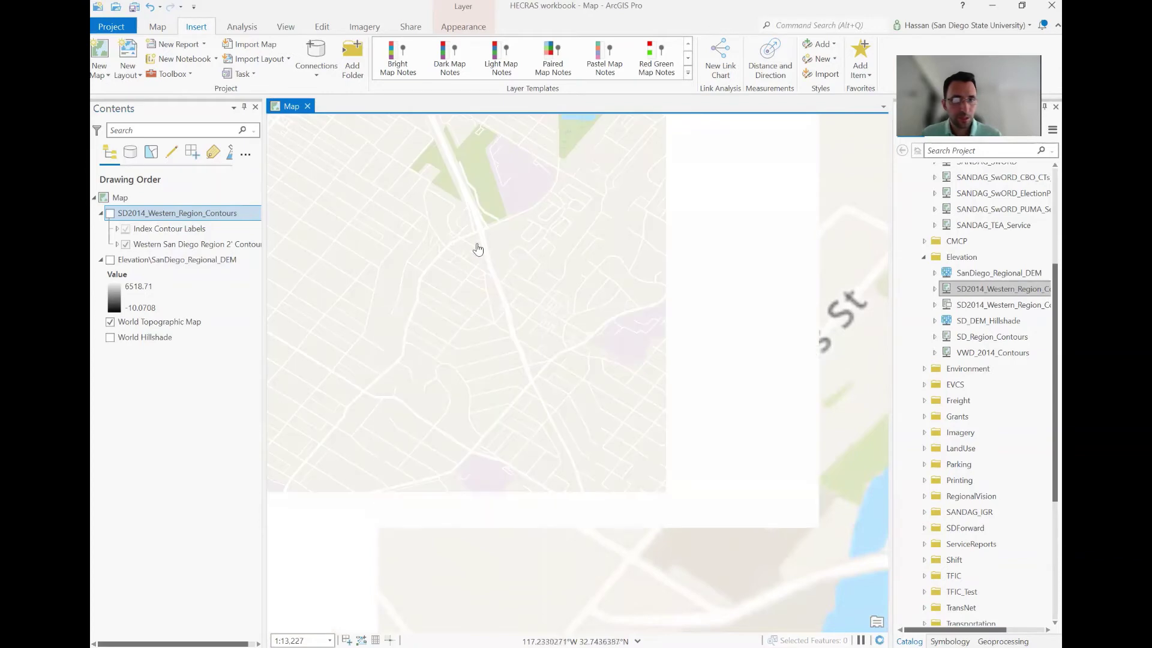
pyautogui.moveTo(507, 206); pyautogui.dragTo(492, 451)
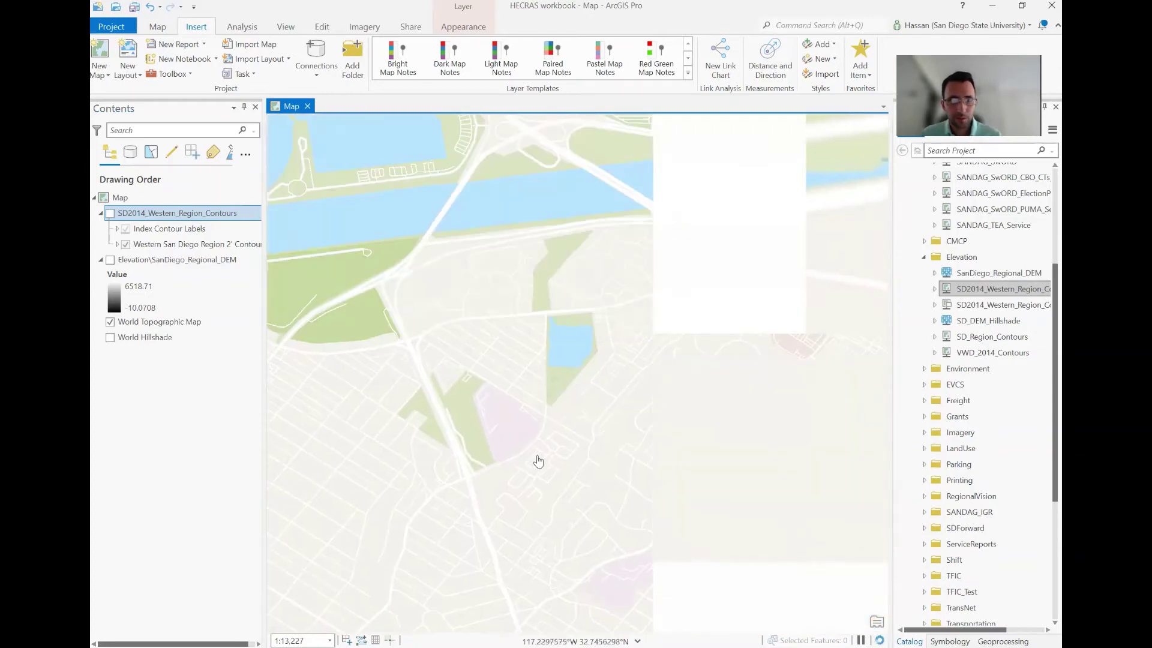
pyautogui.scroll(2, 552, 453)
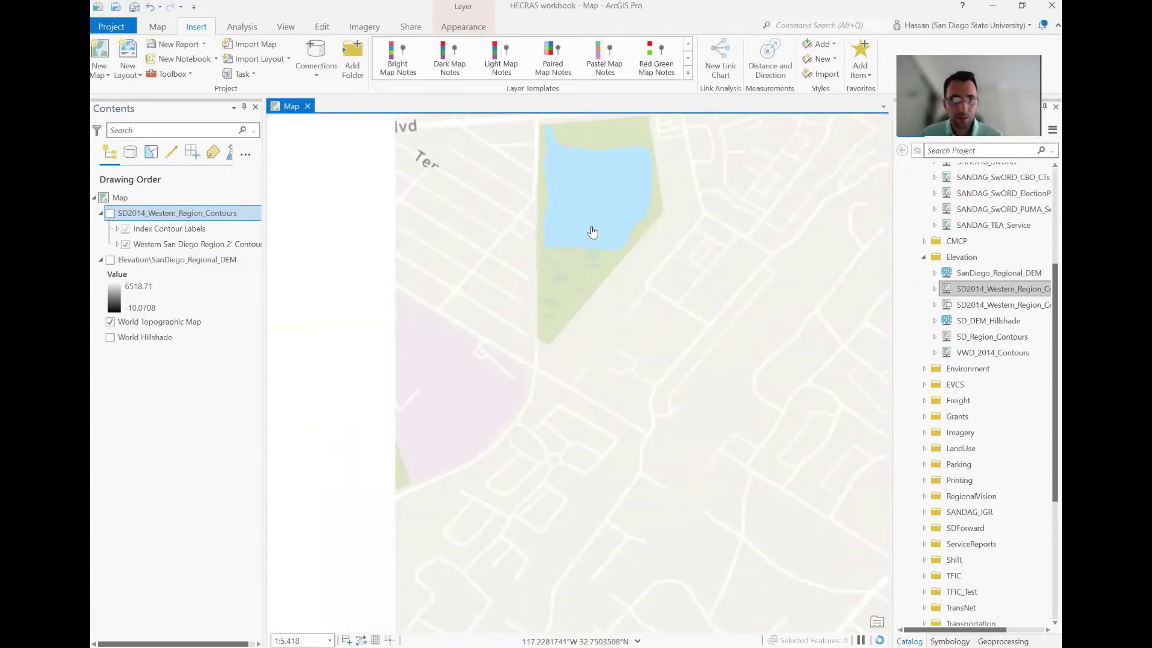
pyautogui.moveTo(588, 226); pyautogui.dragTo(576, 522)
pyautogui.moveTo(576, 470); pyautogui.dragTo(558, 309)
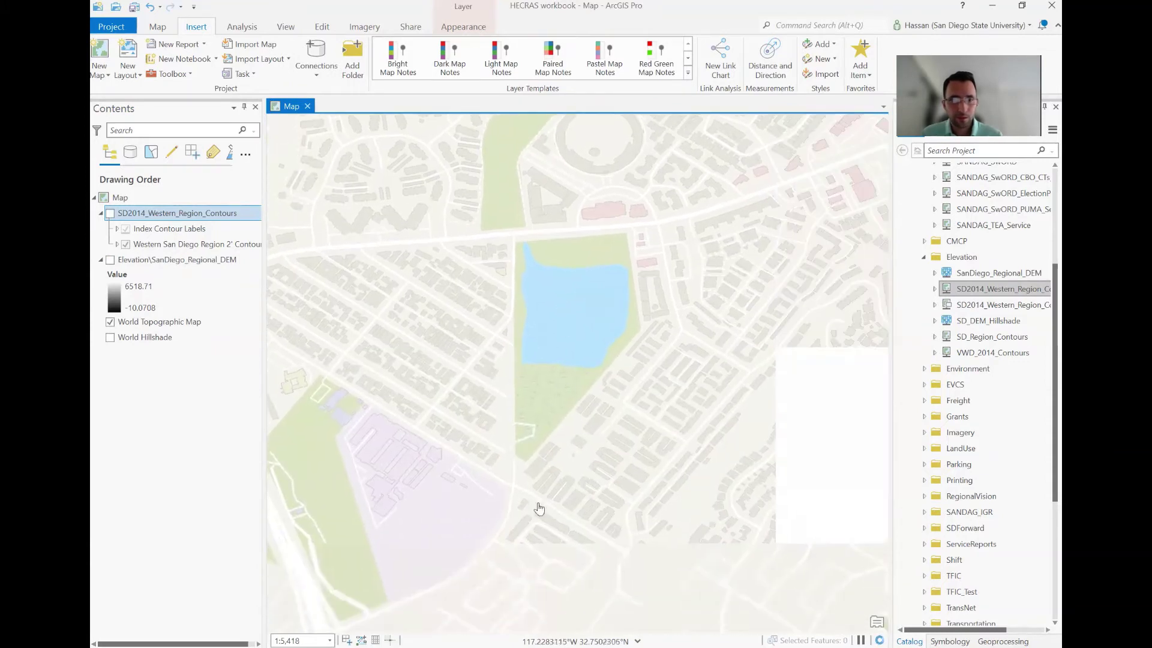
# Turn on World Hillshade and hide the World Topographic Map basemap
pyautogui.click(110, 338)
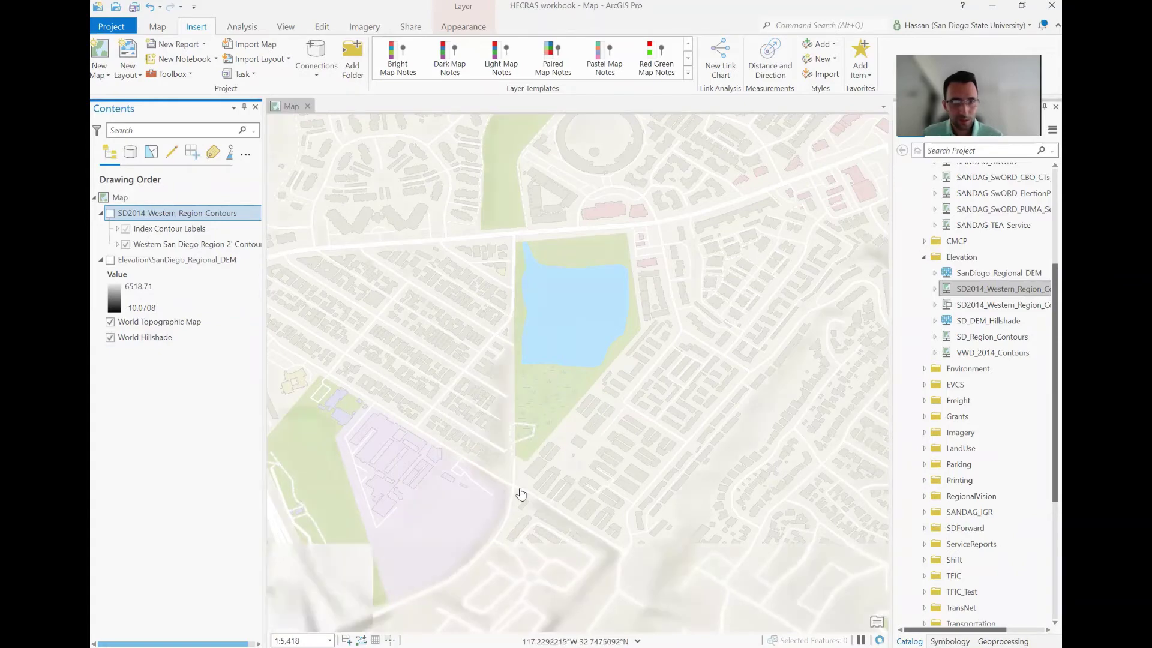
pyautogui.scroll(4, 521, 494)
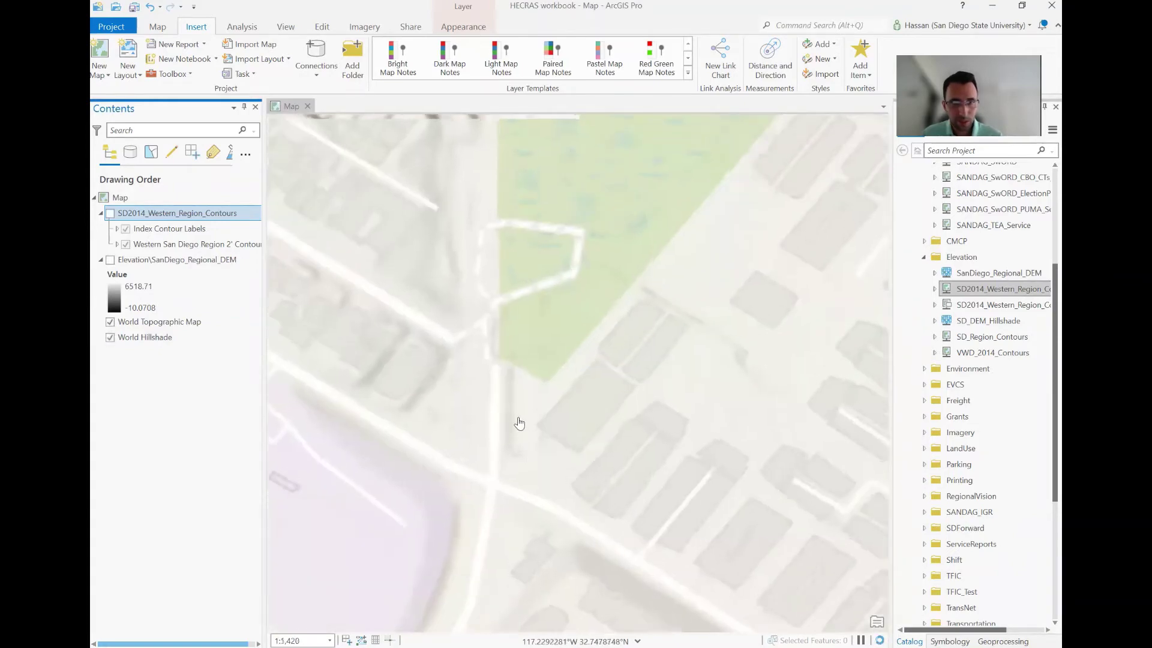
pyautogui.scroll(1, 542, 456)
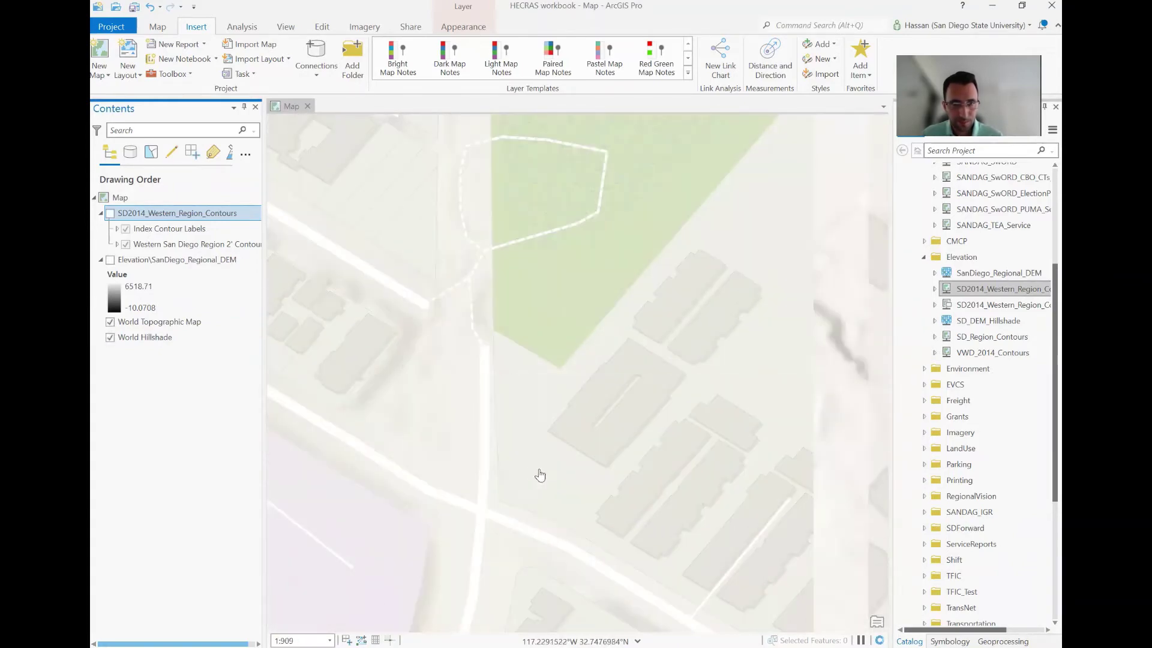
pyautogui.click(110, 322)
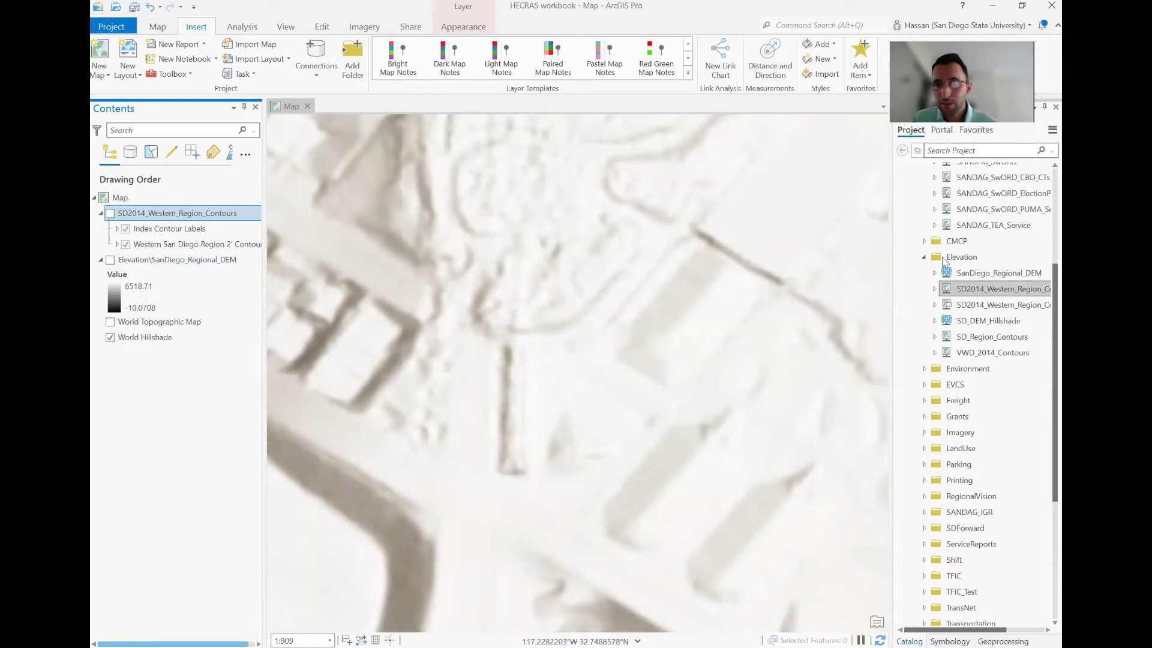
# Show the Clip Raster tool and delete its current Input Raster value
pyautogui.scroll(4, 943, 262)
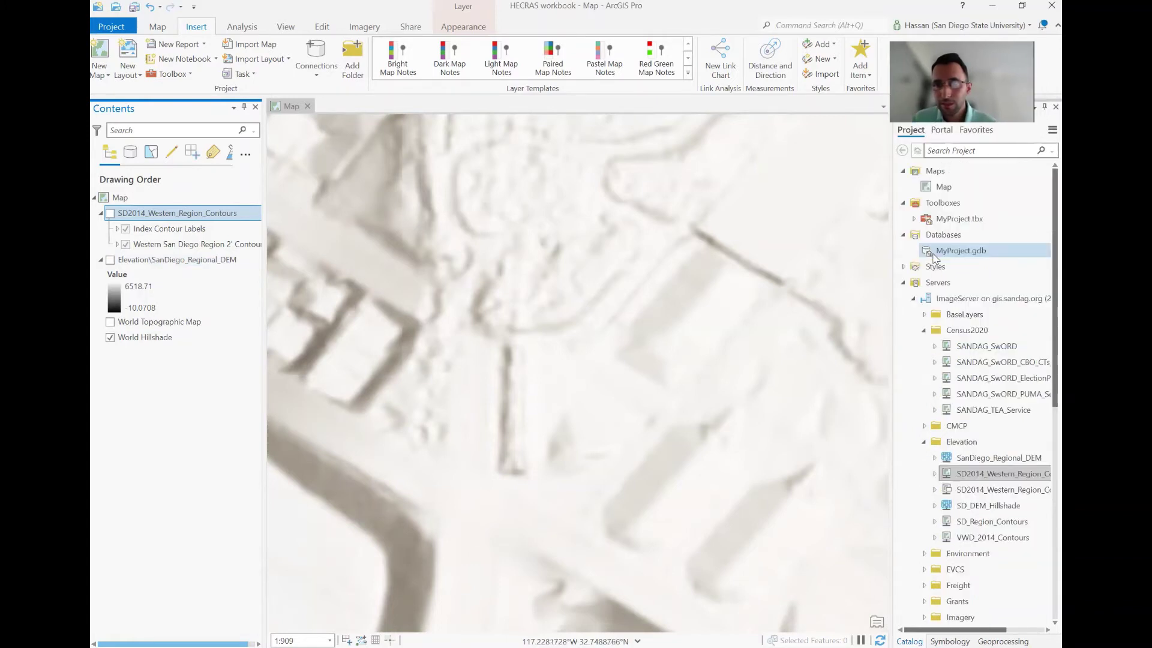
pyautogui.click(1002, 638)
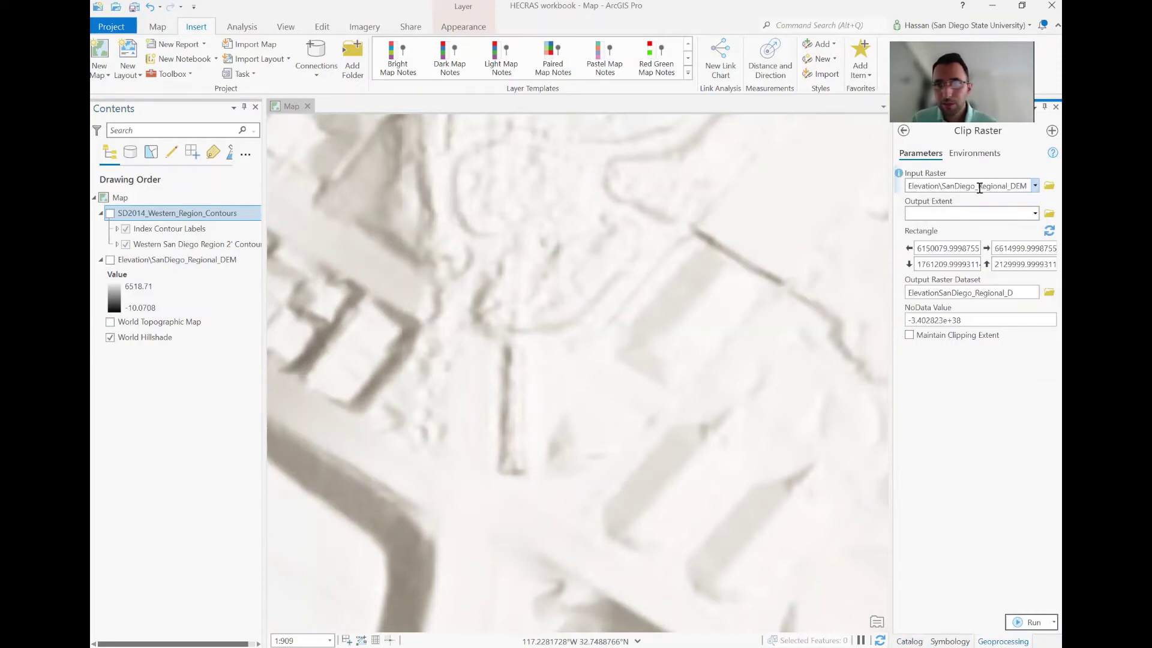
pyautogui.moveTo(1028, 184); pyautogui.dragTo(886, 193)
pyautogui.press('BackSpace')
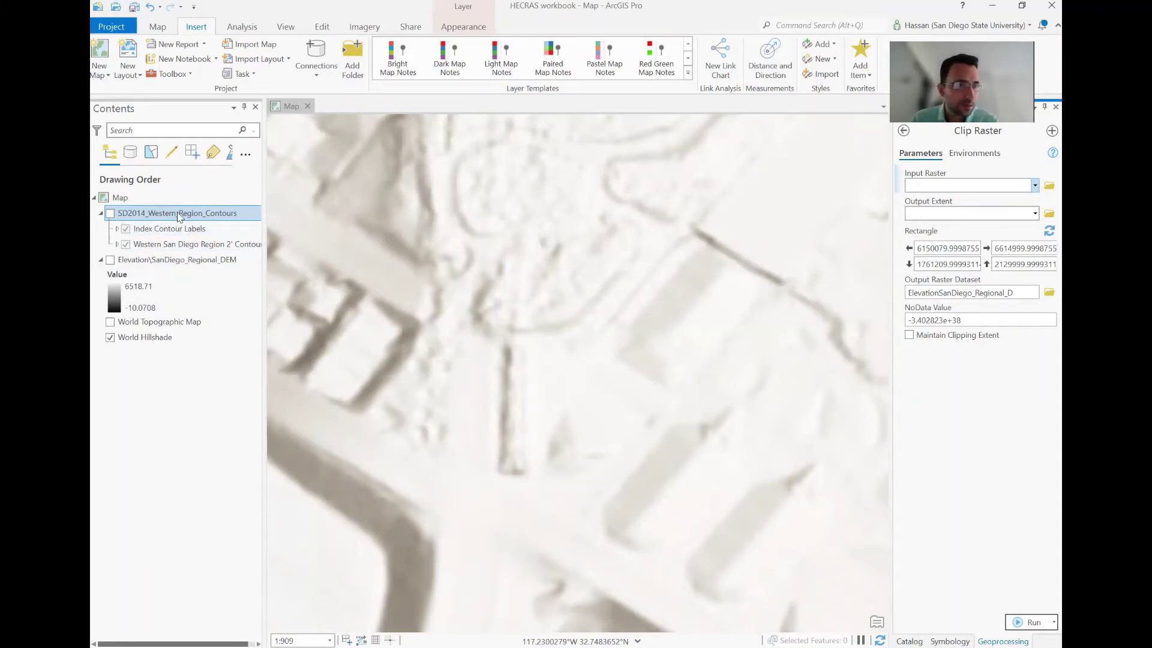
# Remove SD2014_Western_Region_Contours from the map, save the project, and select the DEM layer
pyautogui.rightClick(178, 218)
pyautogui.click(183, 240)
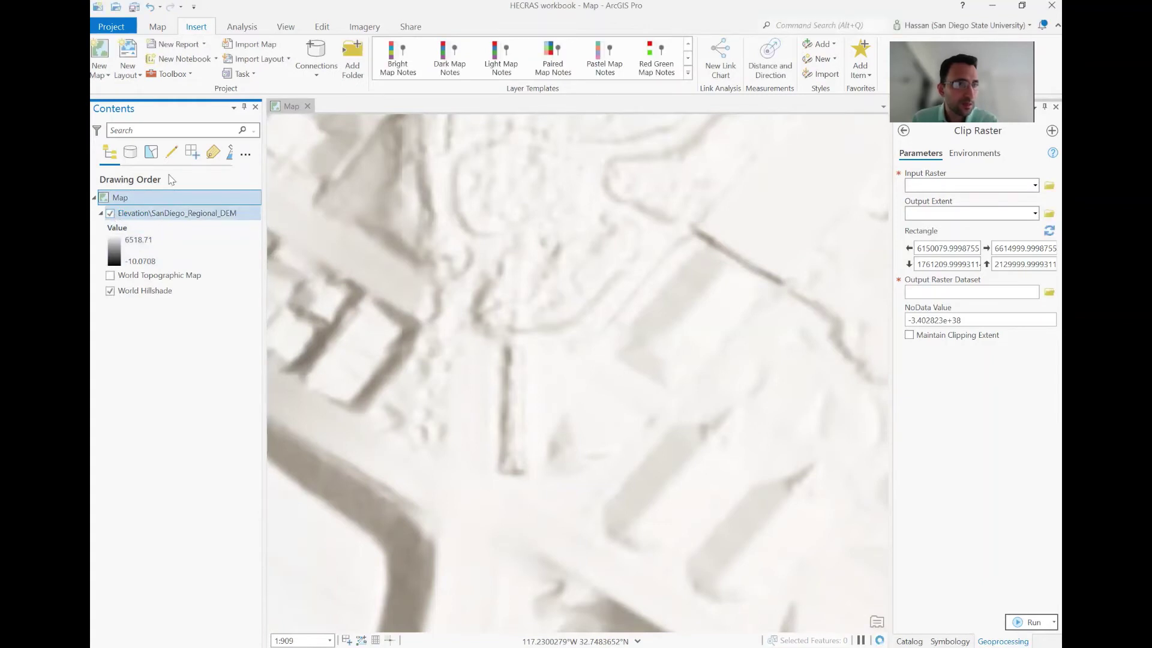
pyautogui.click(133, 8)
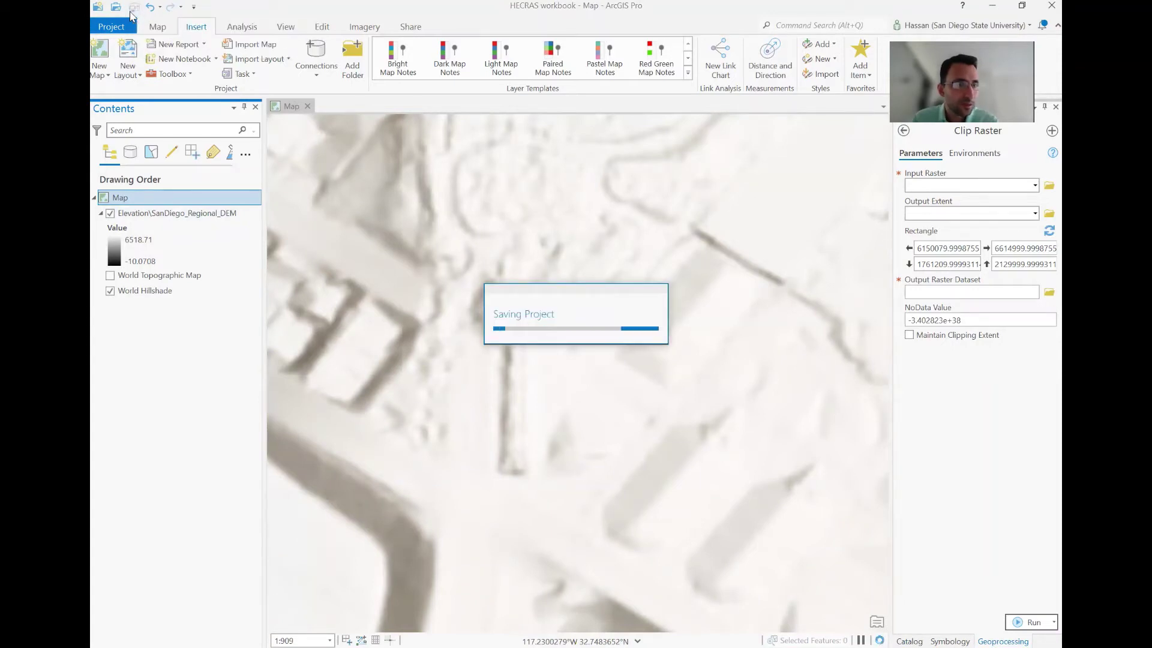
pyautogui.click(168, 214)
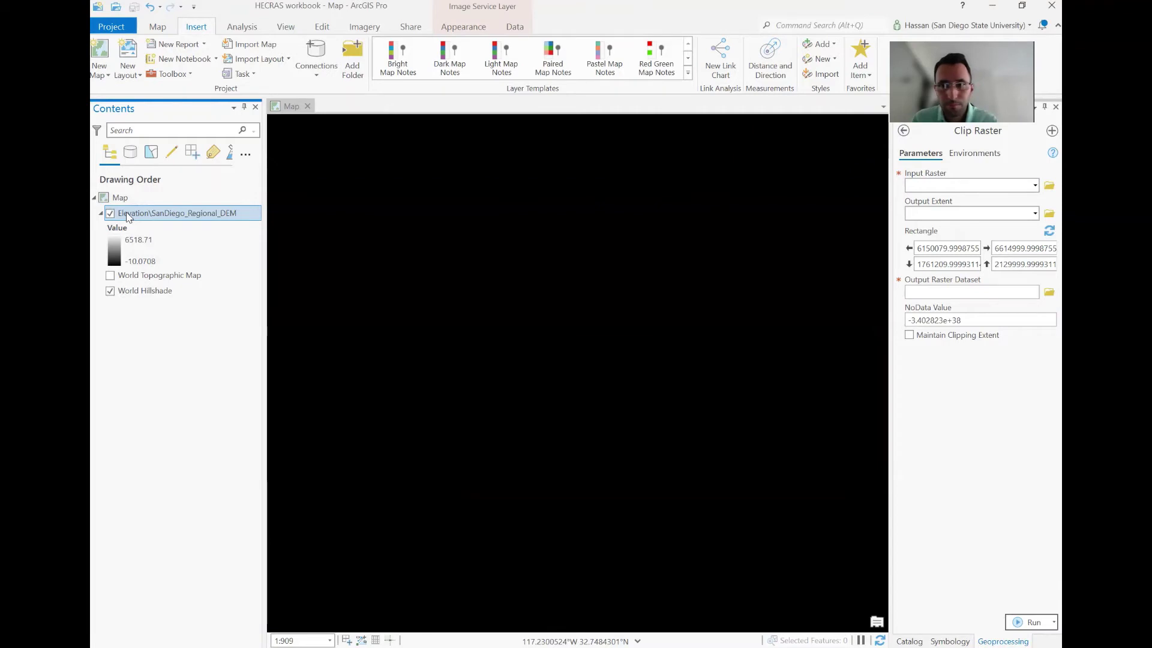
# Set SanDiego_Regional_DEM as Clip Raster's Input Raster, then hide the DEM layer
pyautogui.moveTo(128, 216); pyautogui.dragTo(966, 187)
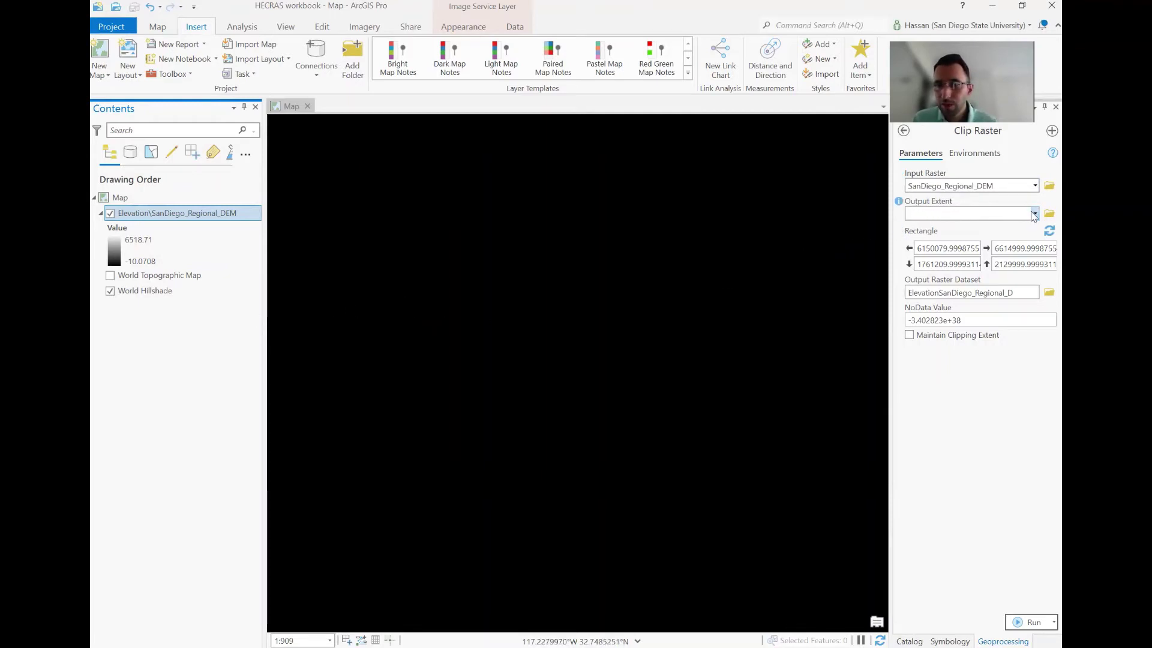
pyautogui.click(110, 214)
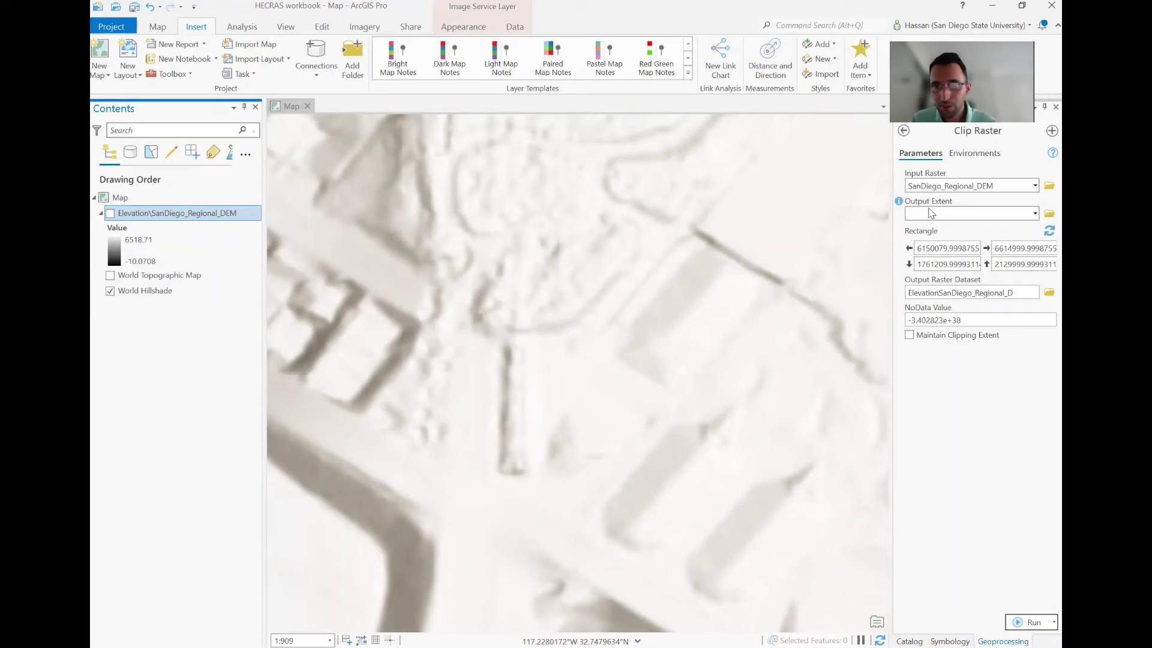
# In the catalog tree, collapse Servers and expand and refresh the HECRAS folder
pyautogui.click(911, 640)
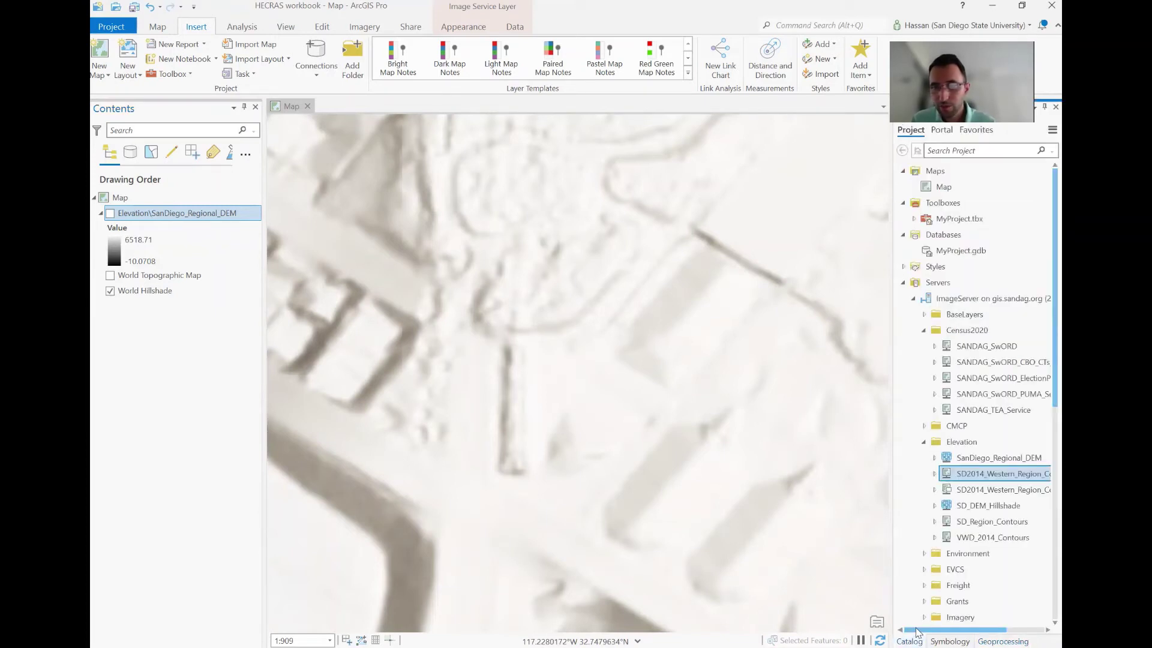
pyautogui.click(903, 284)
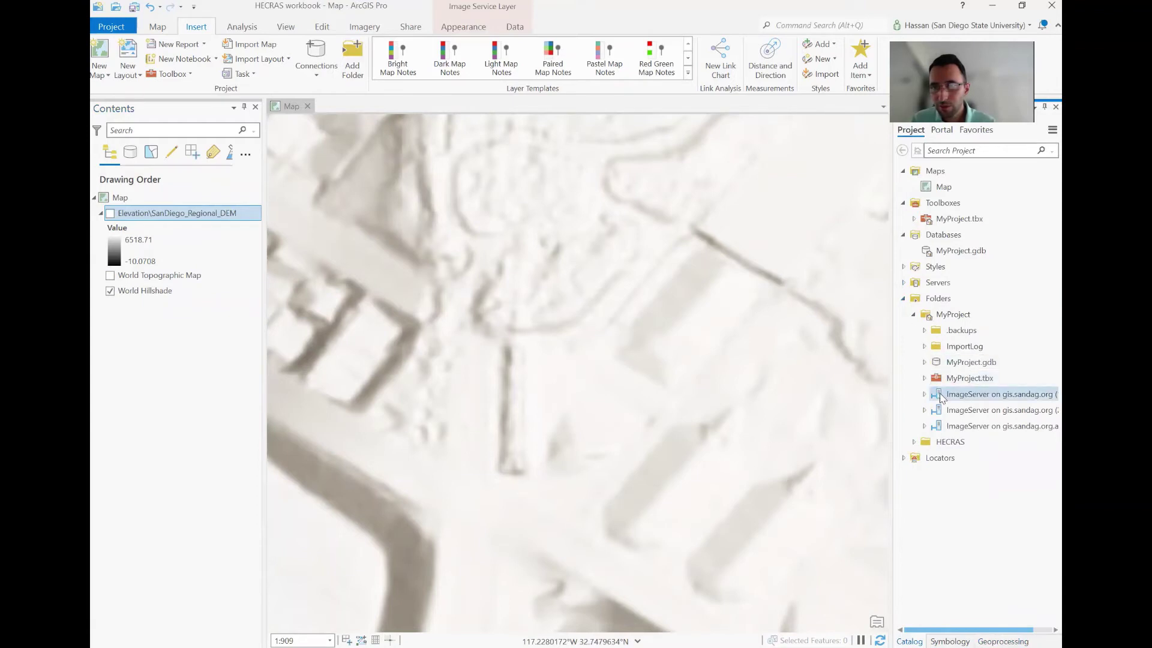
pyautogui.click(915, 443)
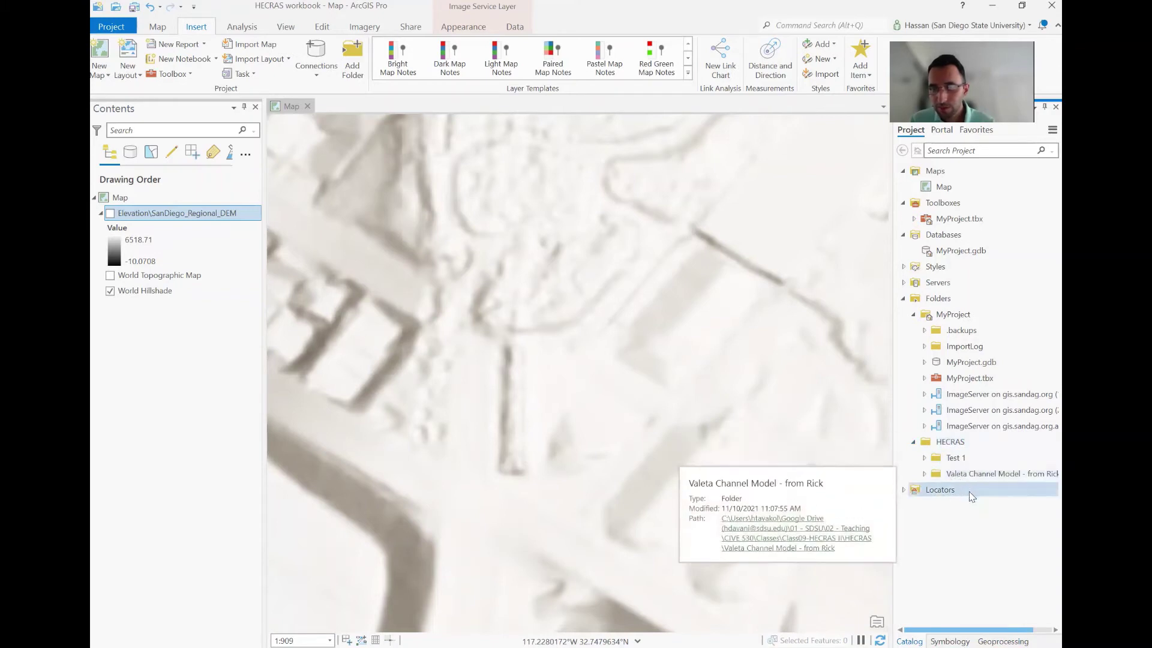
pyautogui.click(956, 445)
pyautogui.rightClick(954, 444)
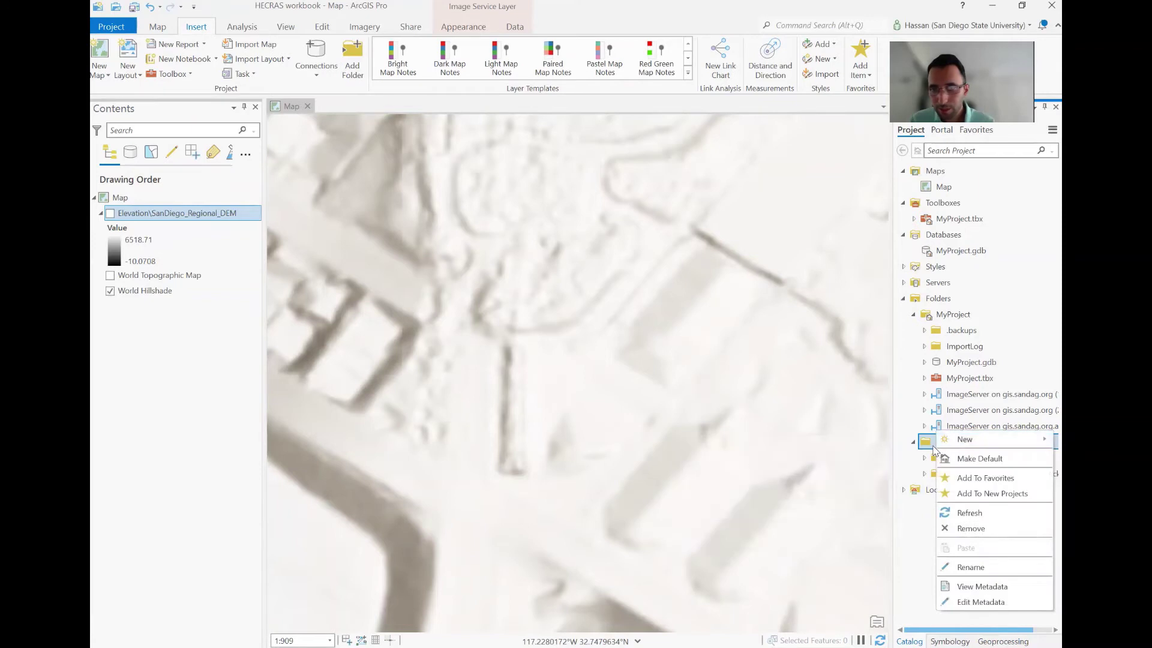
pyautogui.click(971, 512)
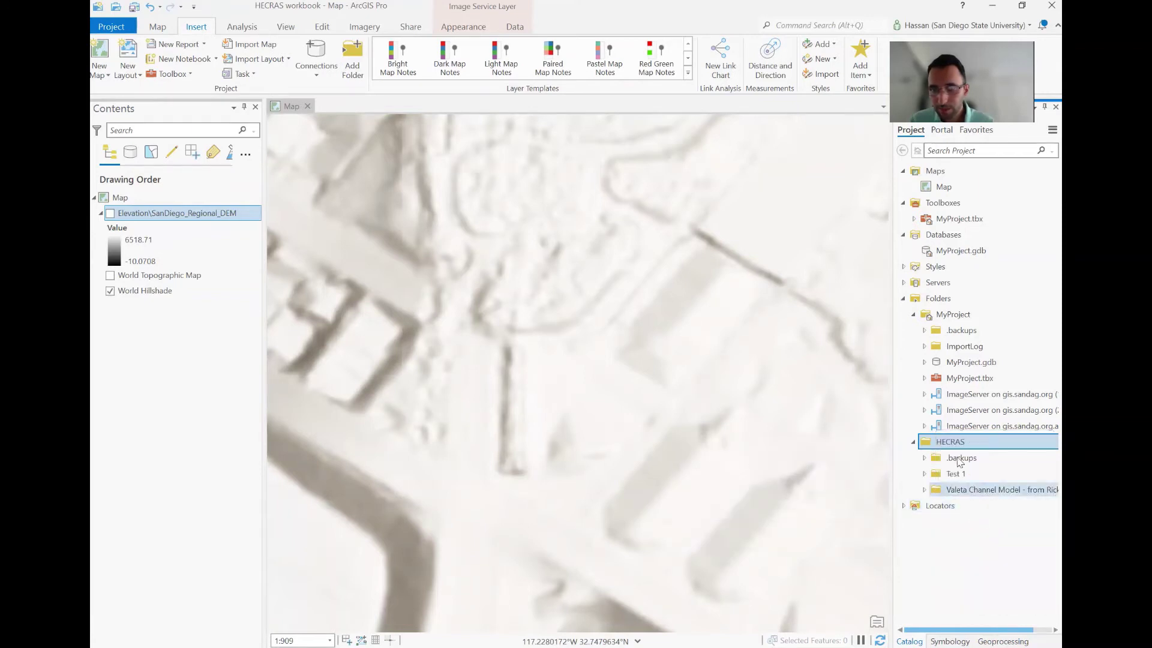
# Expand Test 1 and start a new shapefile in its GIS Work folder
pyautogui.click(924, 474)
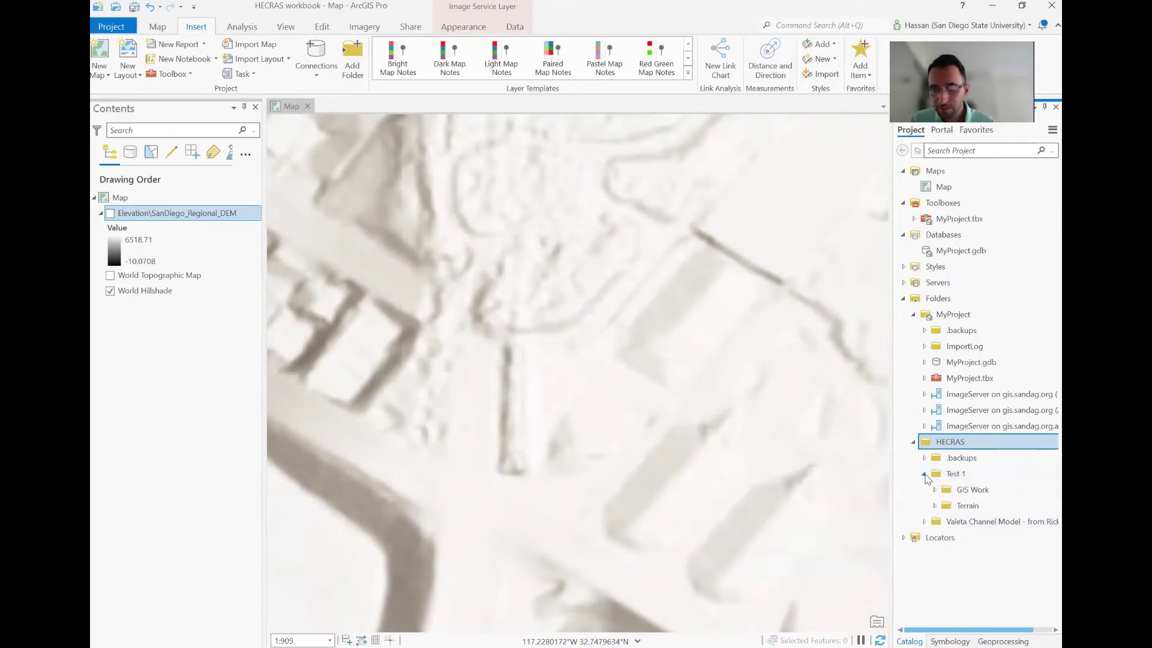
pyautogui.click(960, 492)
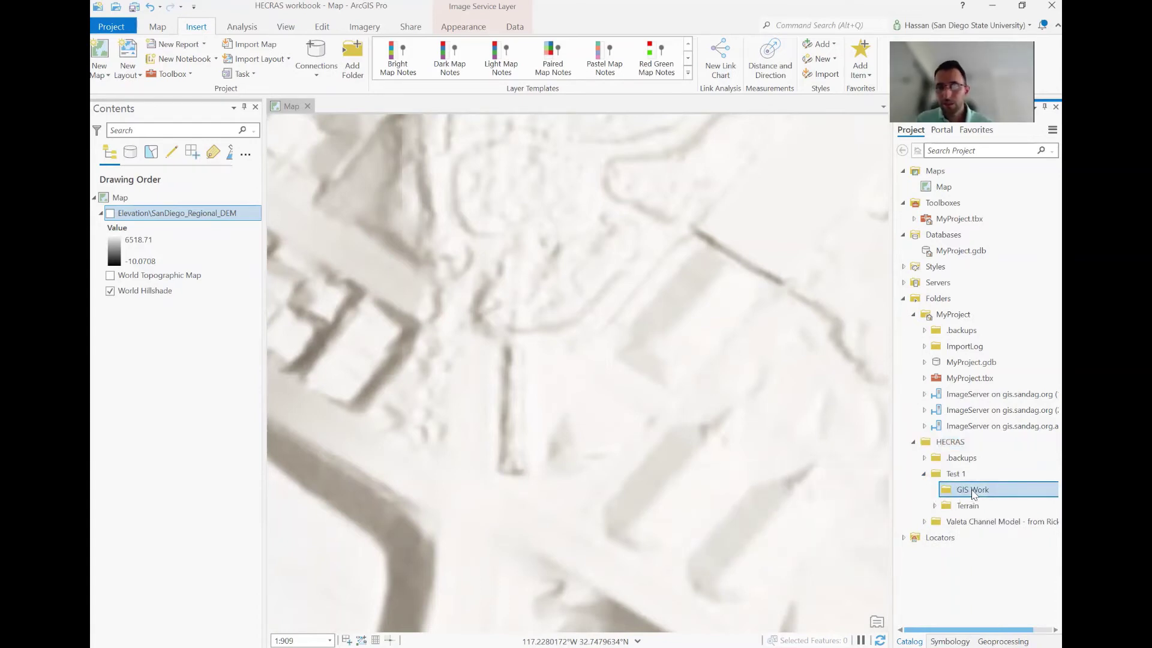
pyautogui.rightClick(973, 493)
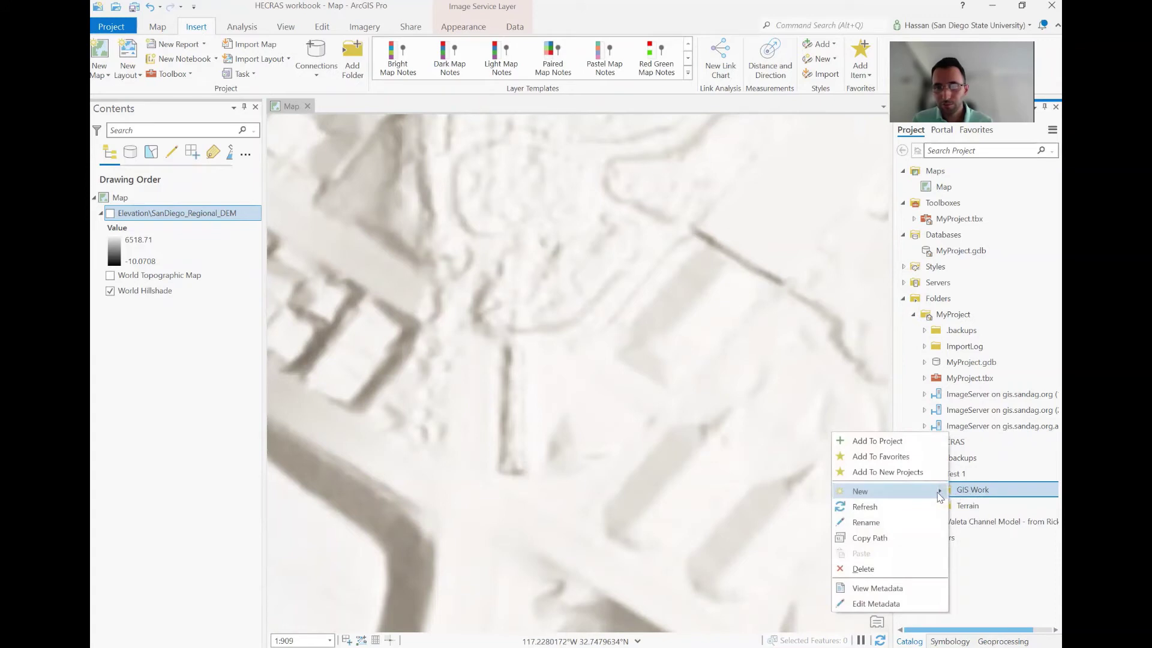
pyautogui.moveTo(940, 497)
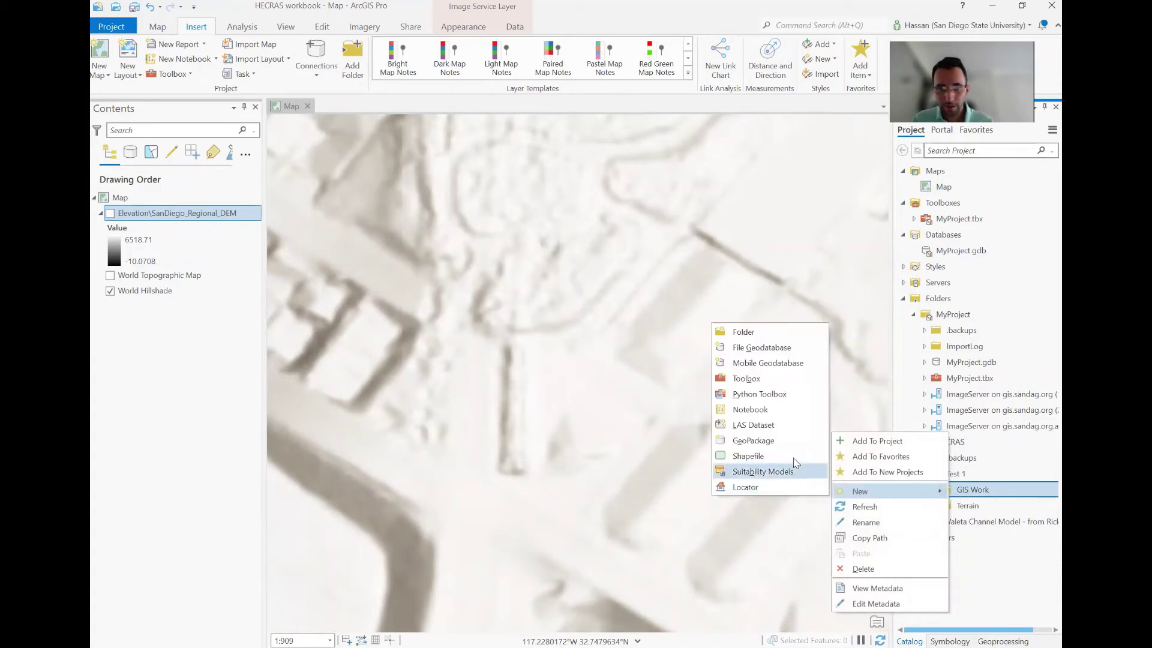
pyautogui.click(795, 459)
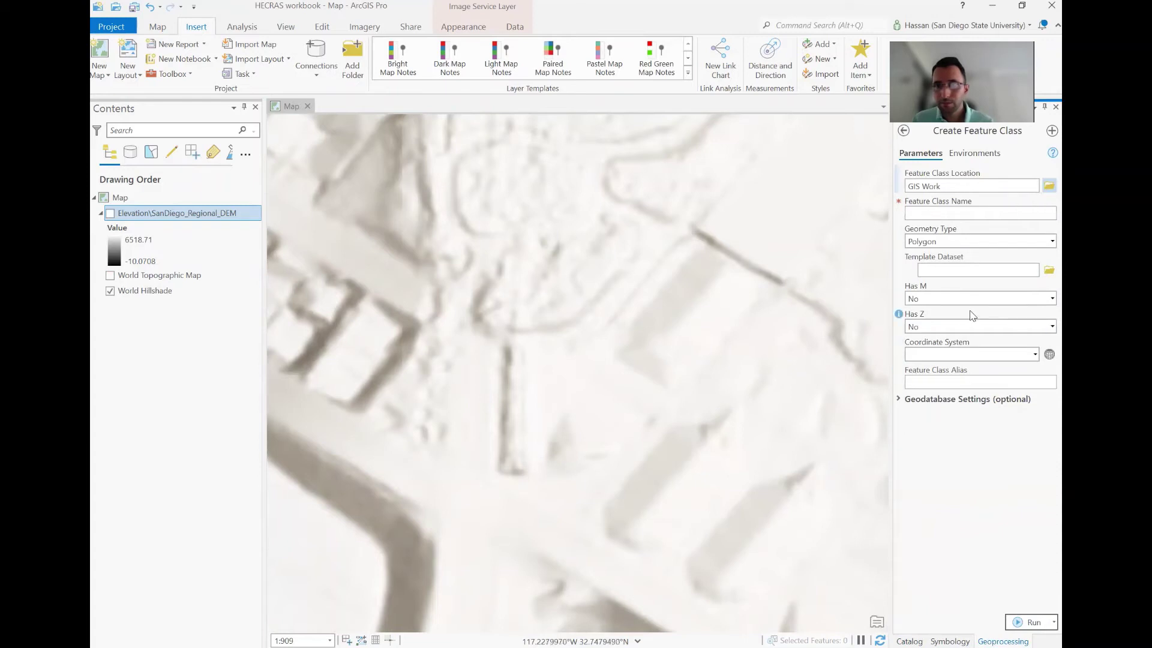
# Enter Clip_Boundary as the Feature Class Name, then move on to the coordinate system
pyautogui.click(947, 214)
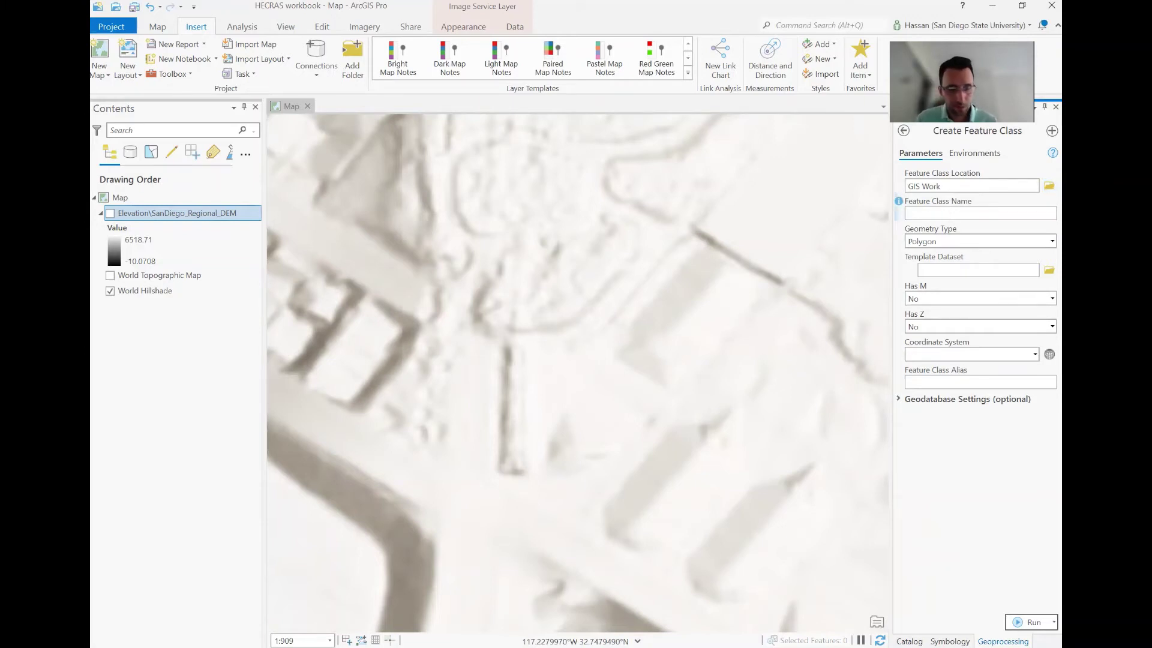
pyautogui.write('Clip_Boundary')
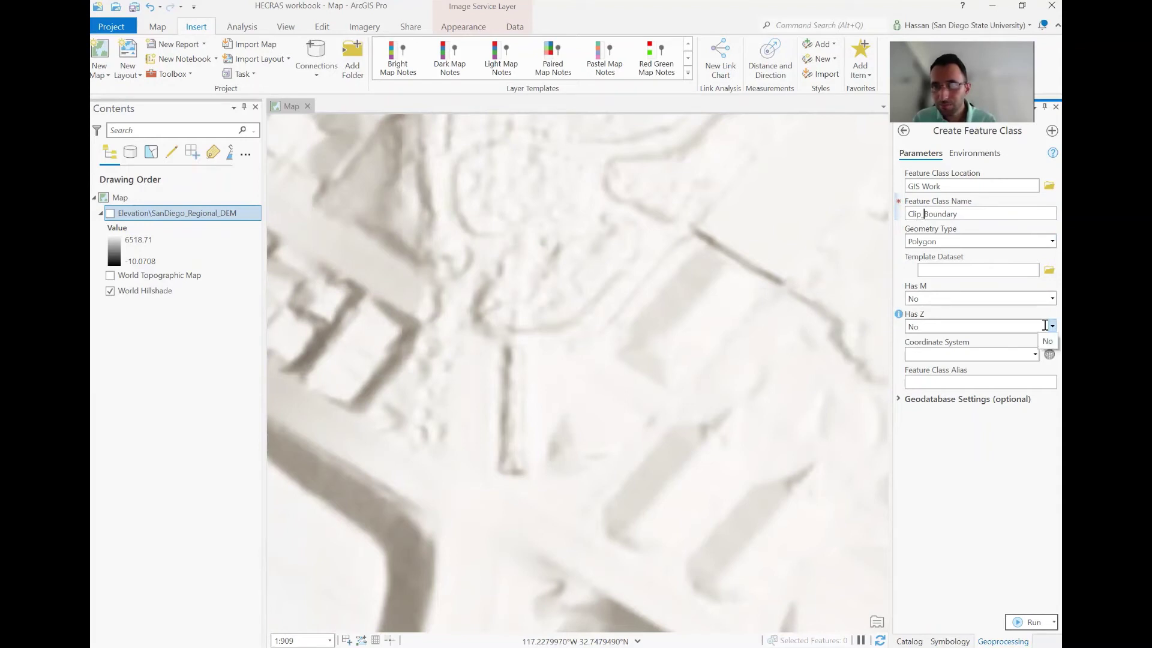
pyautogui.click(1016, 358)
# Search the coordinate systems for 'california VI' and expand Projected > State Plane
pyautogui.click(1049, 355)
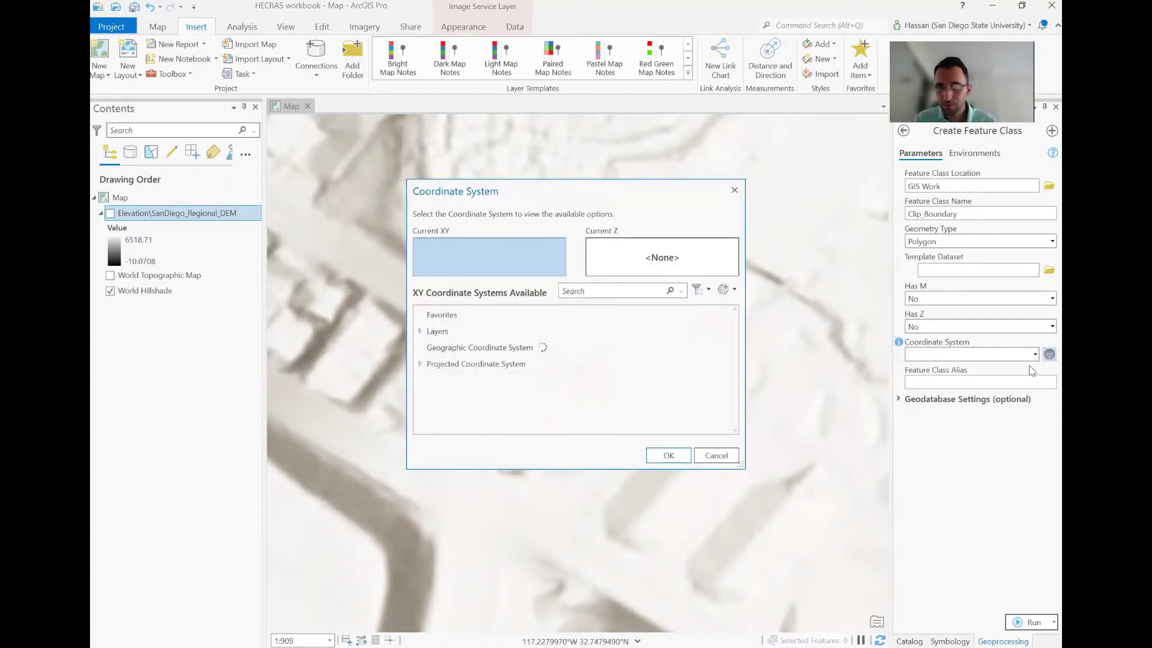
pyautogui.click(577, 290)
pyautogui.write('california')
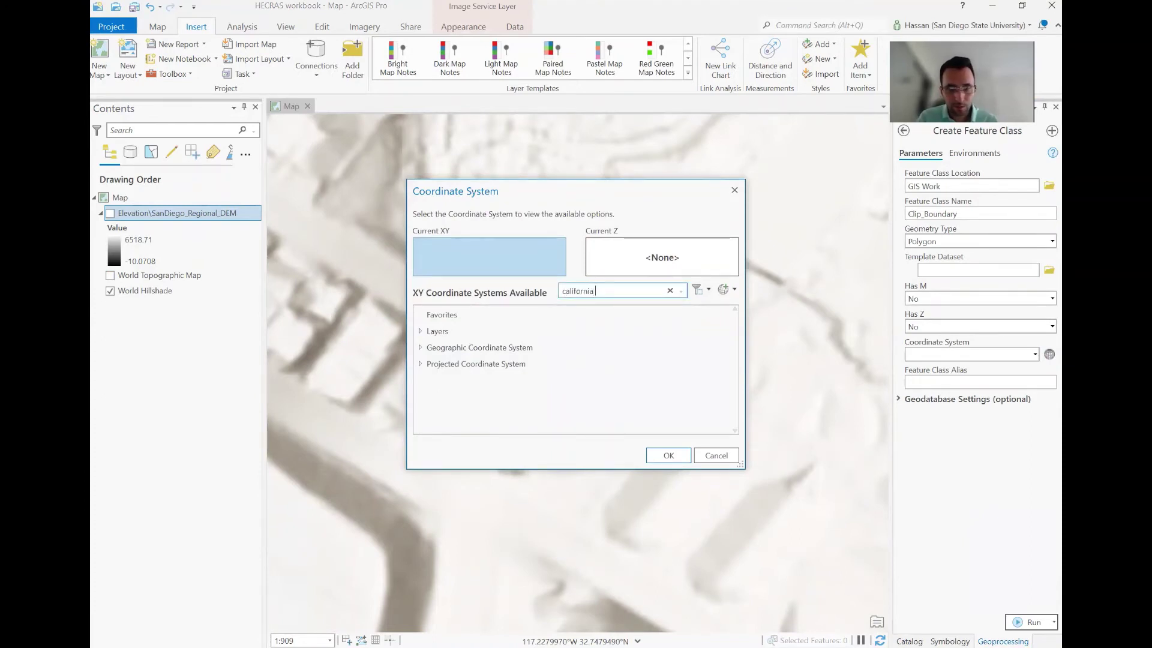
pyautogui.write(' VI')
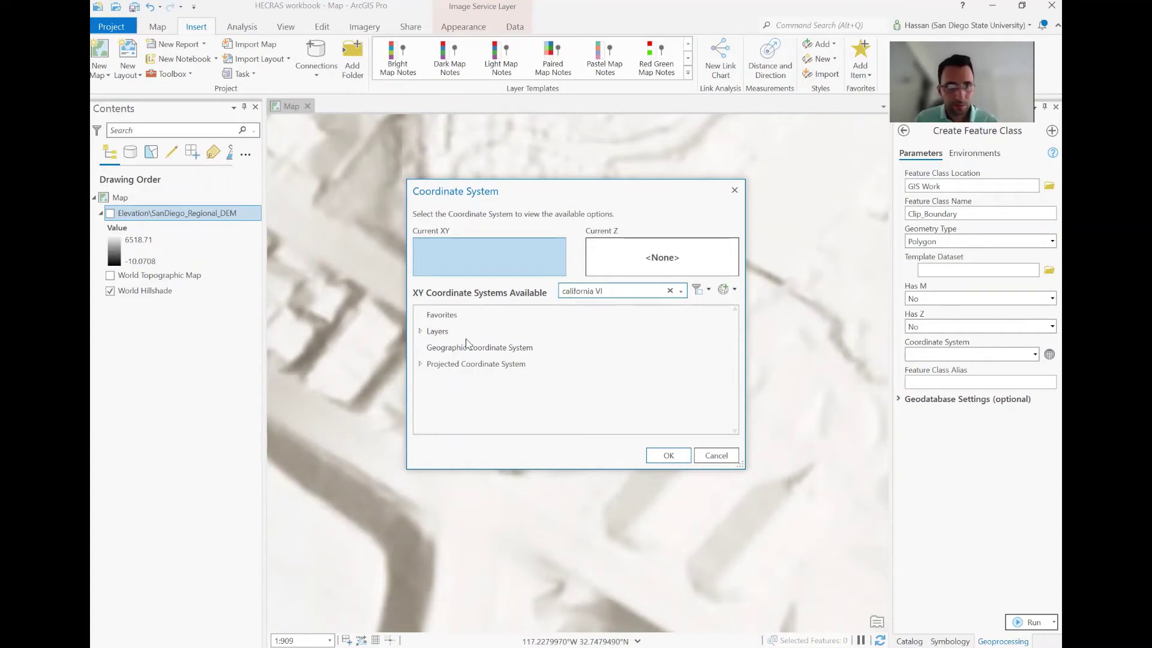
pyautogui.click(420, 366)
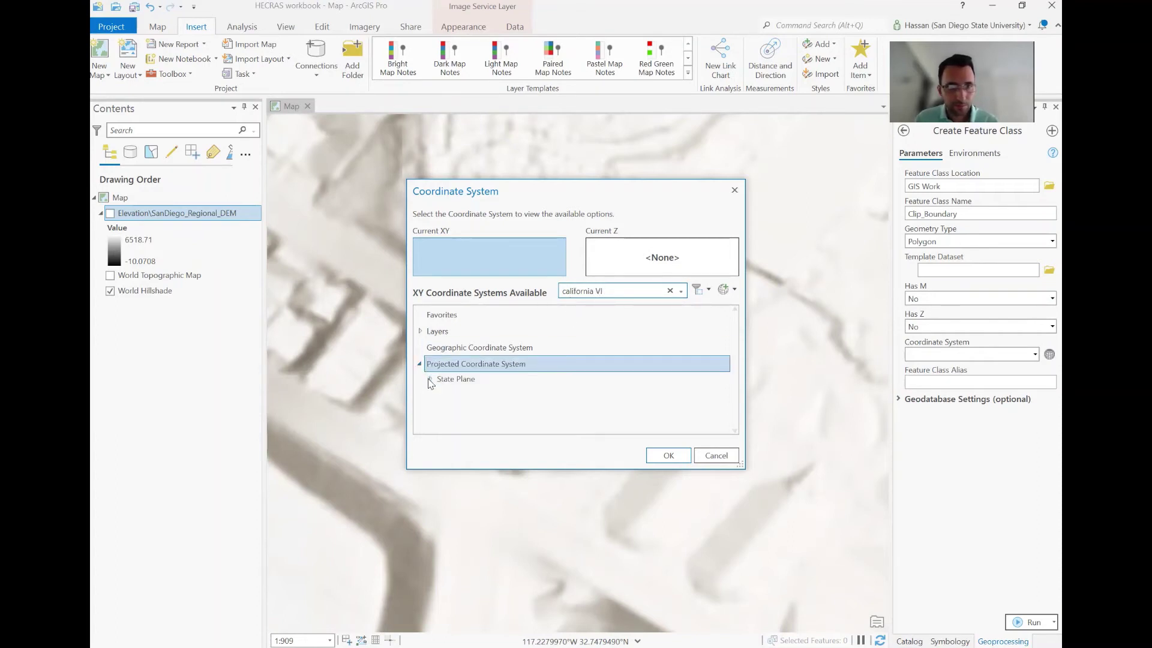
pyautogui.click(430, 379)
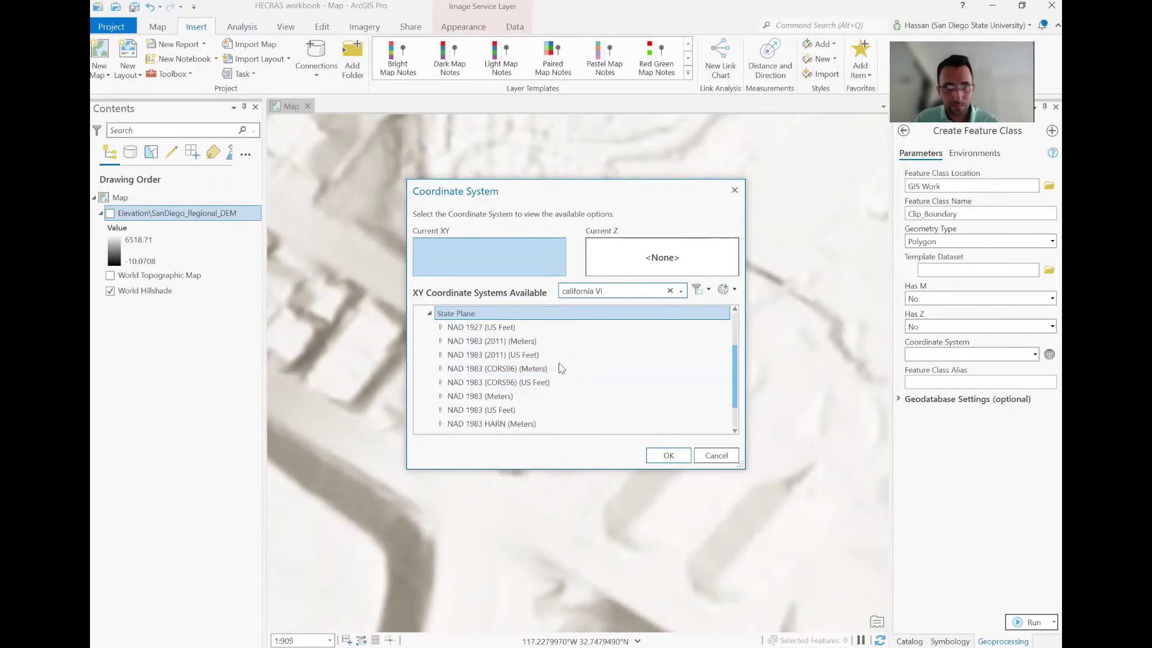
# Choose NAD 1983 (2011) StatePlane California VI FIPS 0406 (US Feet) and confirm it
pyautogui.scroll(-1, 542, 387)
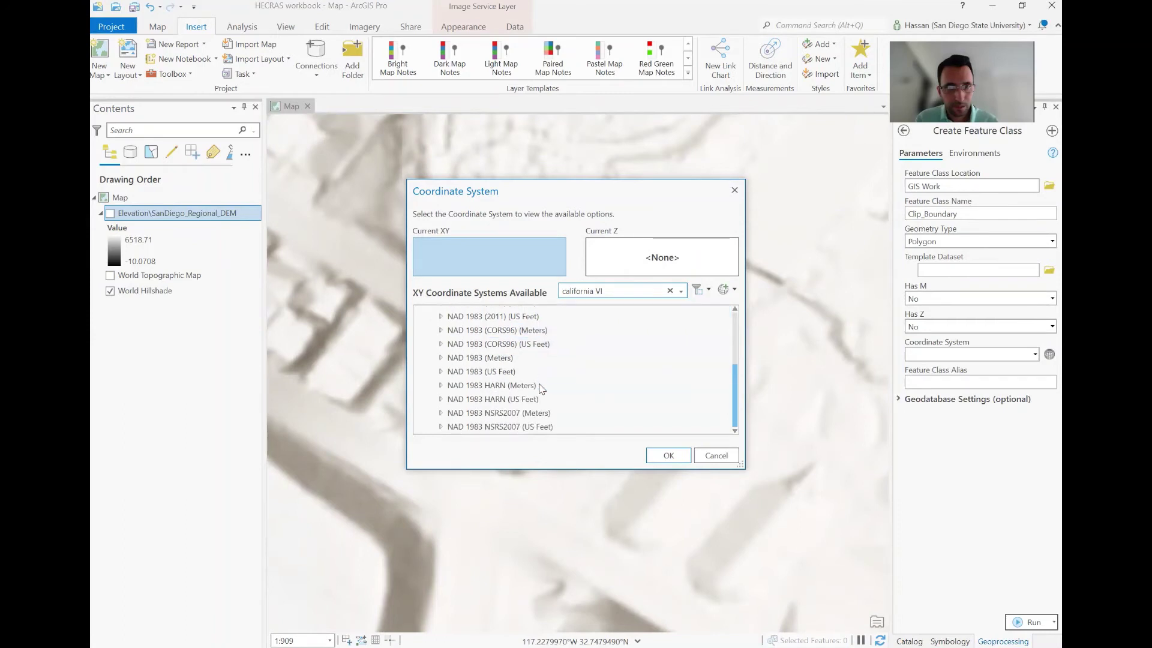
pyautogui.scroll(1, 539, 387)
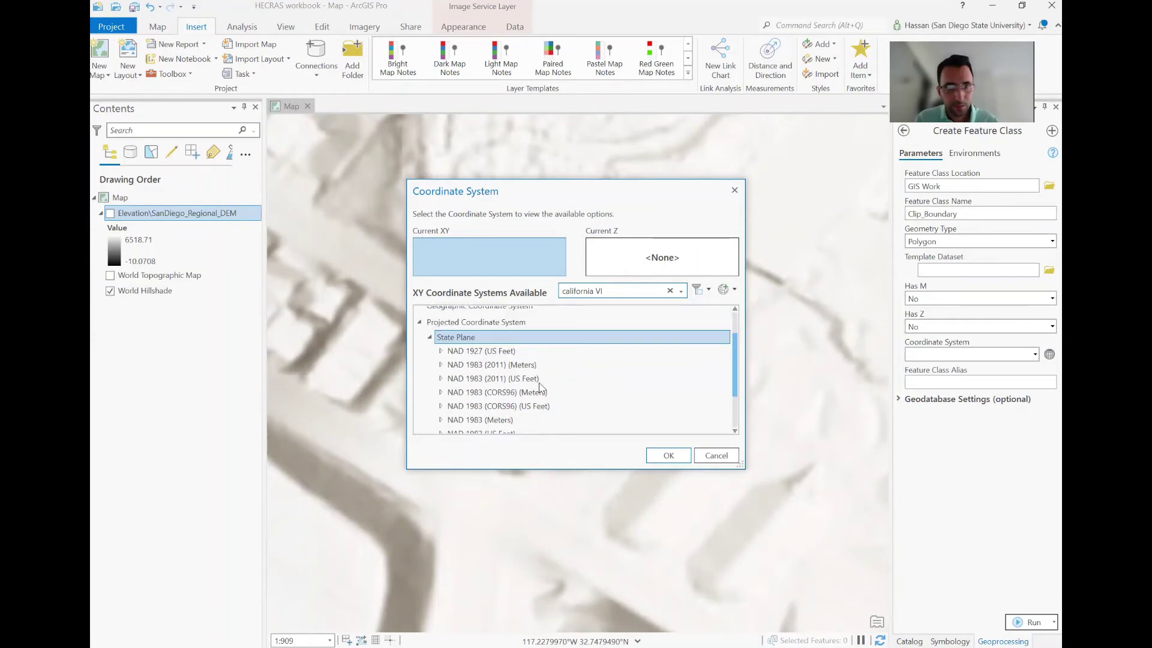
pyautogui.scroll(-1, 540, 387)
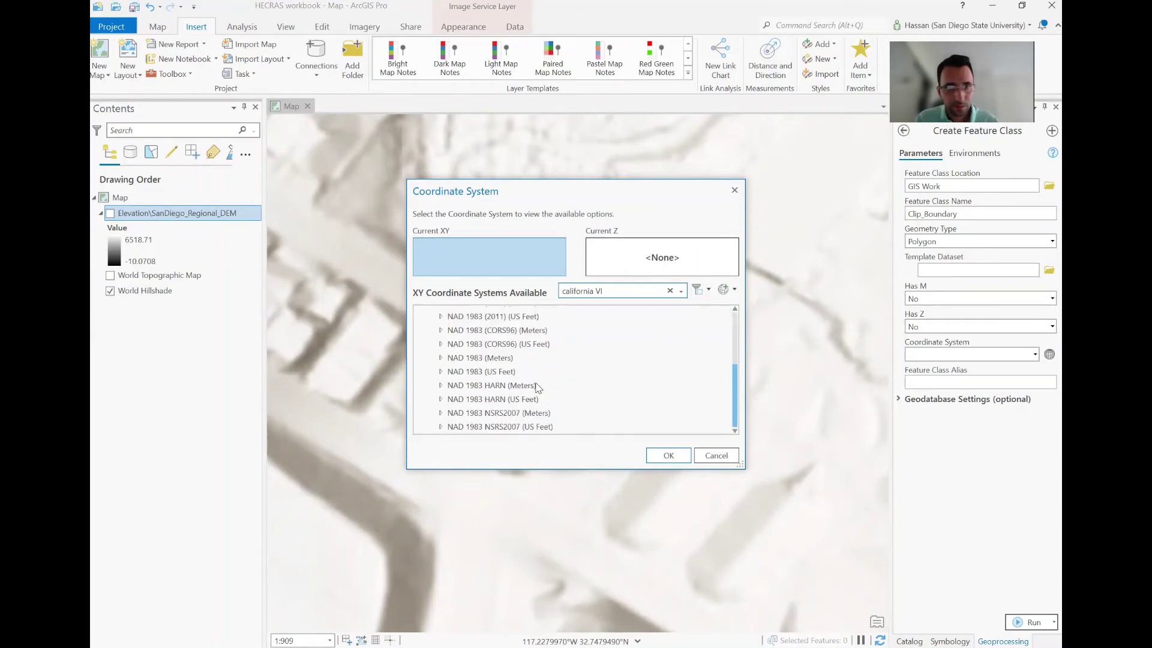
pyautogui.click(533, 387)
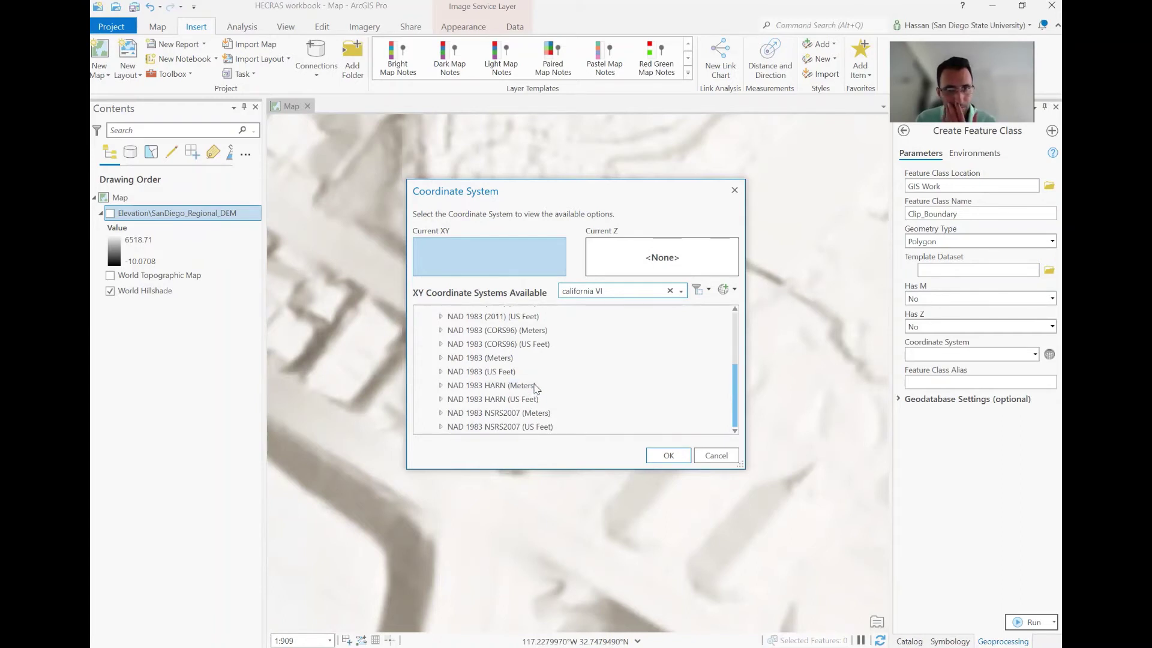
pyautogui.click(454, 329)
pyautogui.click(456, 316)
pyautogui.click(440, 314)
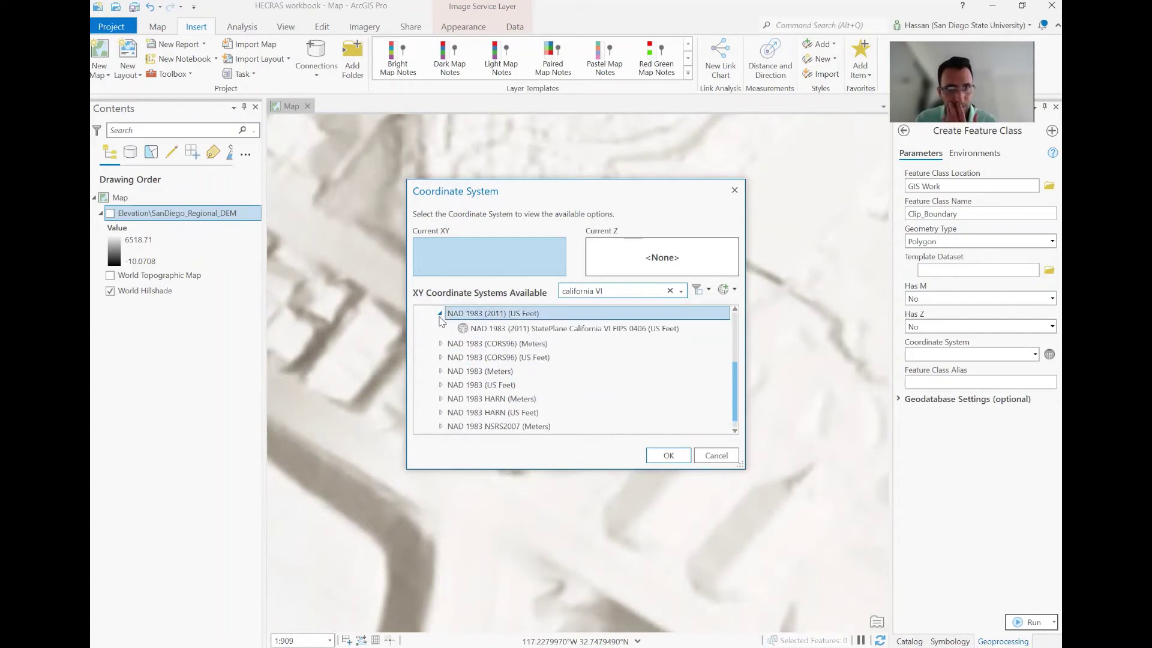
pyautogui.click(474, 329)
pyautogui.click(495, 330)
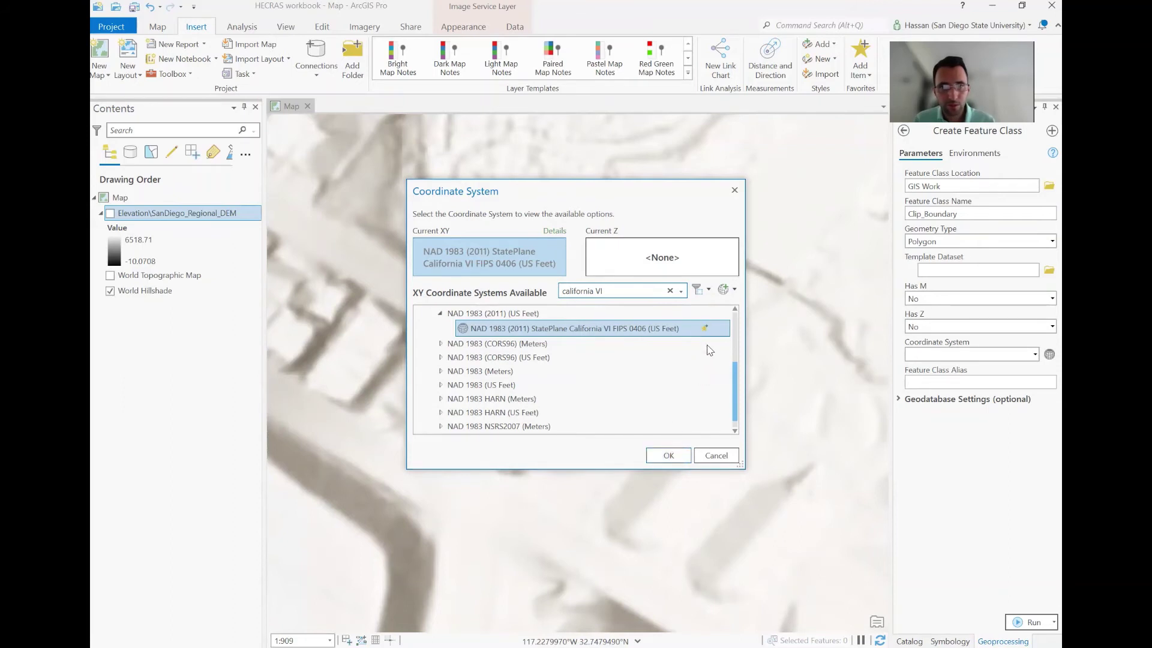
pyautogui.click(671, 457)
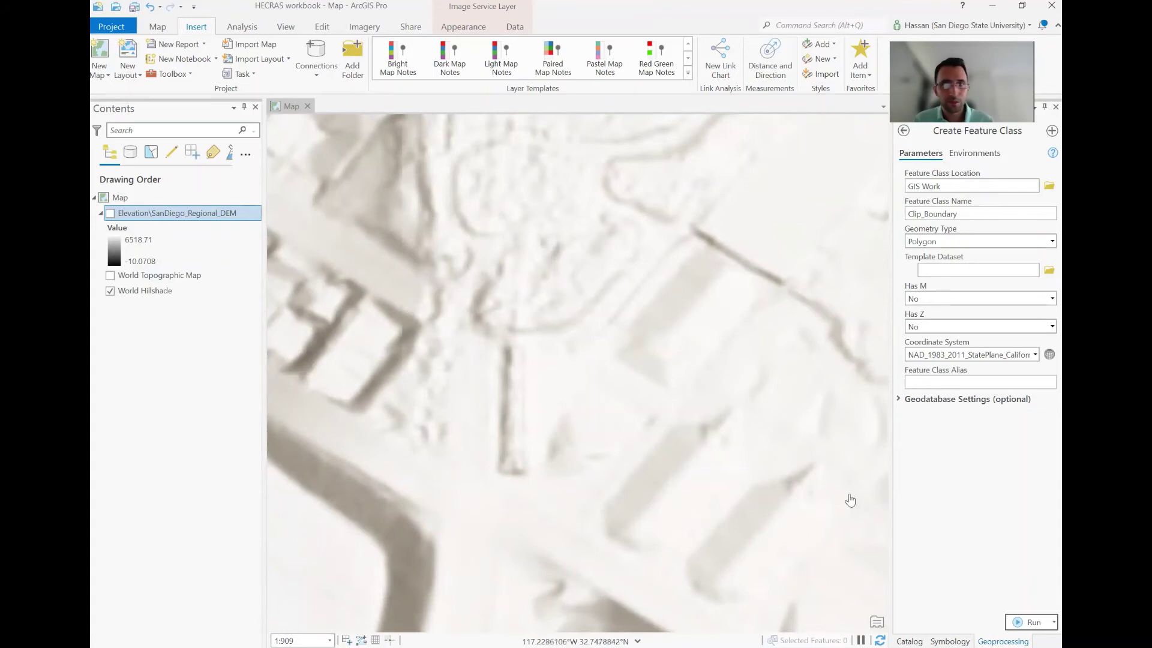
# Run Create Feature Class to add the Clip_Boundary polygon layer, then bring up editing tools
pyautogui.click(1030, 624)
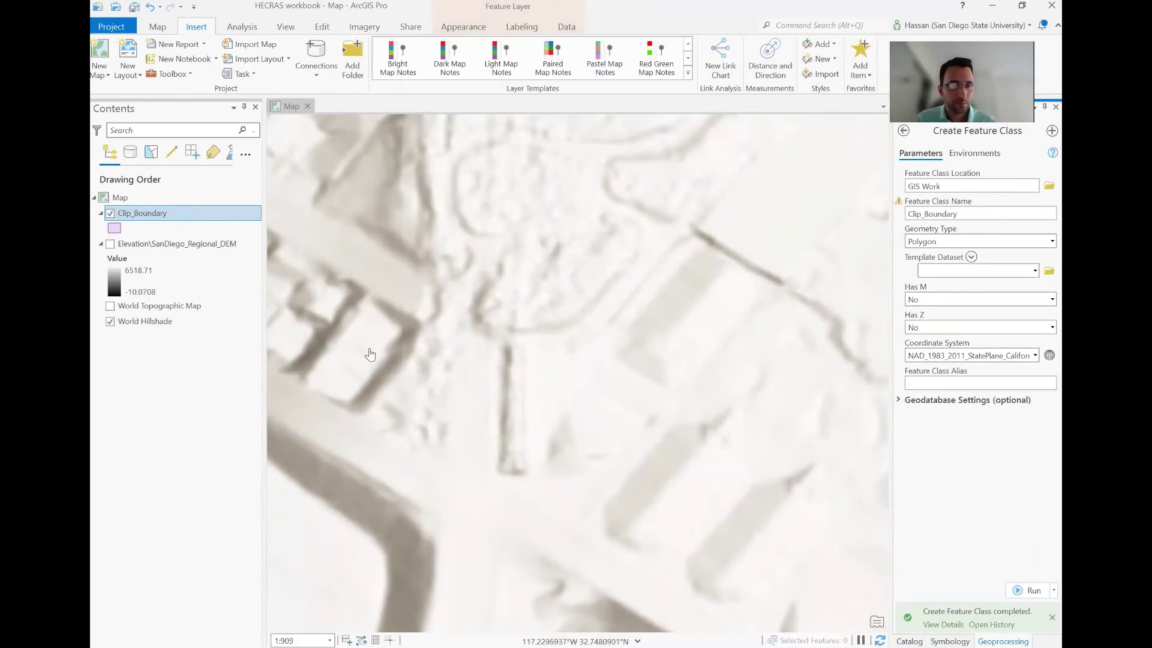
pyautogui.click(159, 216)
pyautogui.rightClick(159, 216)
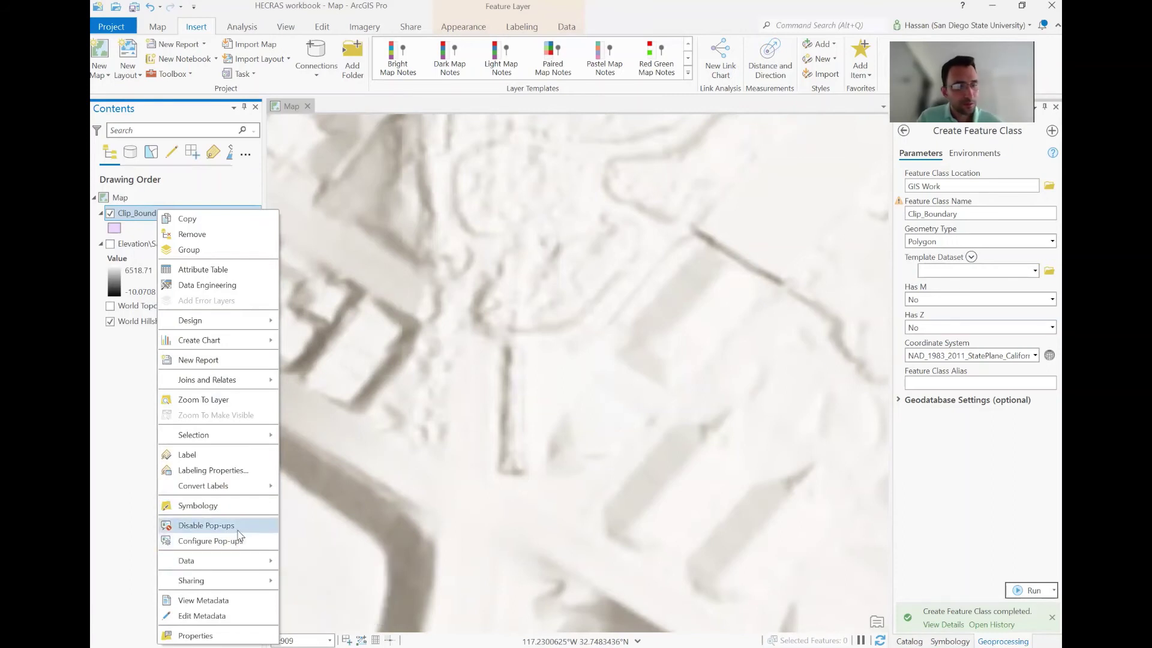
pyautogui.click(318, 30)
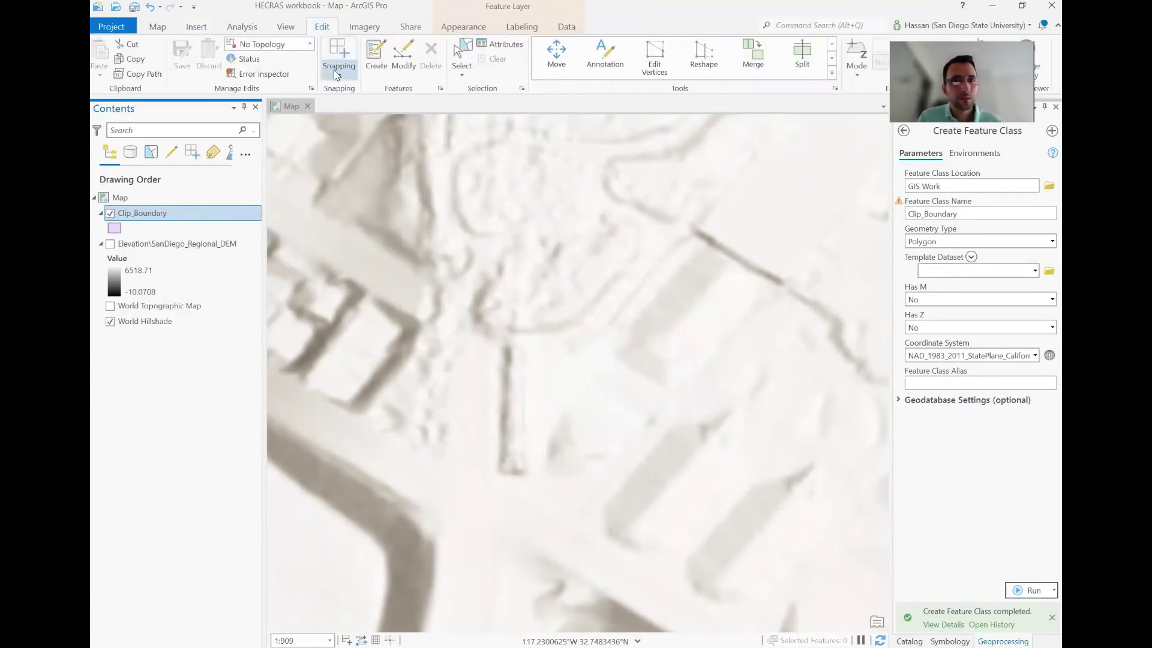
# Draw a rectangle with the Clip_Boundary Polygon template over the map centre and save edits
pyautogui.click(375, 65)
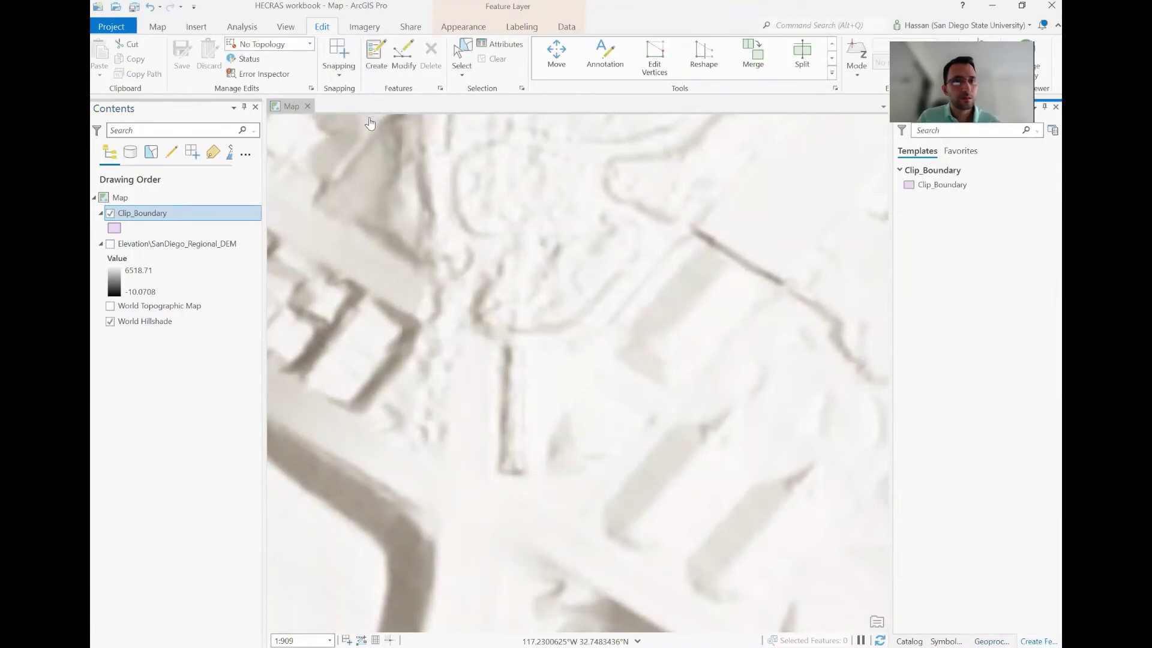
pyautogui.click(933, 190)
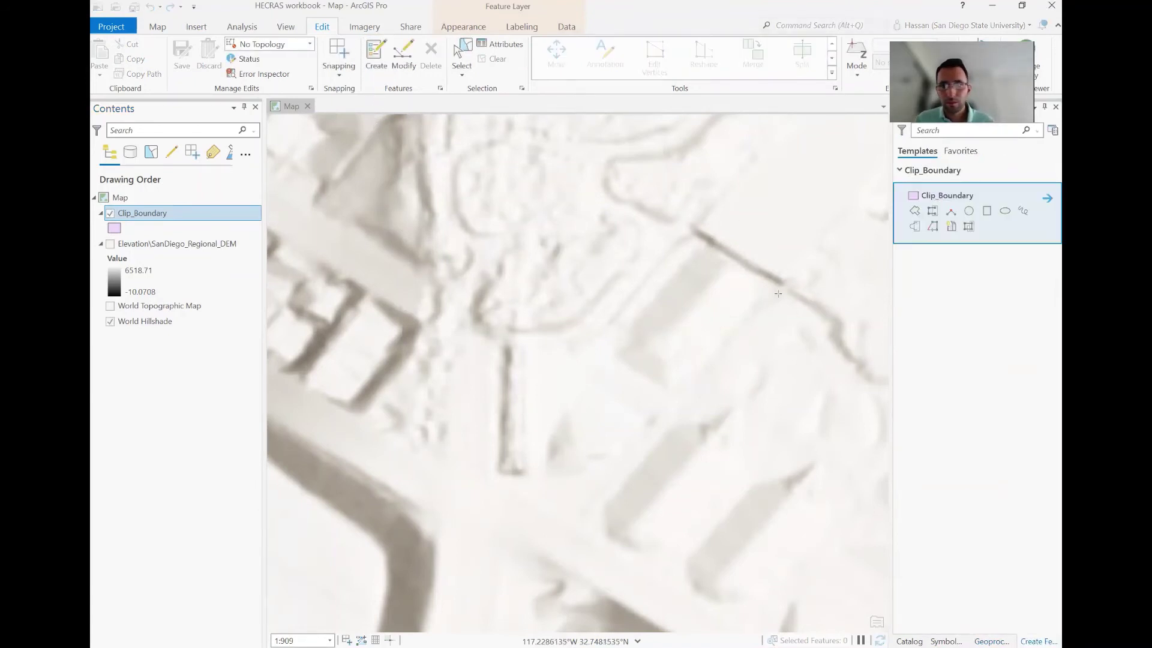
pyautogui.click(914, 211)
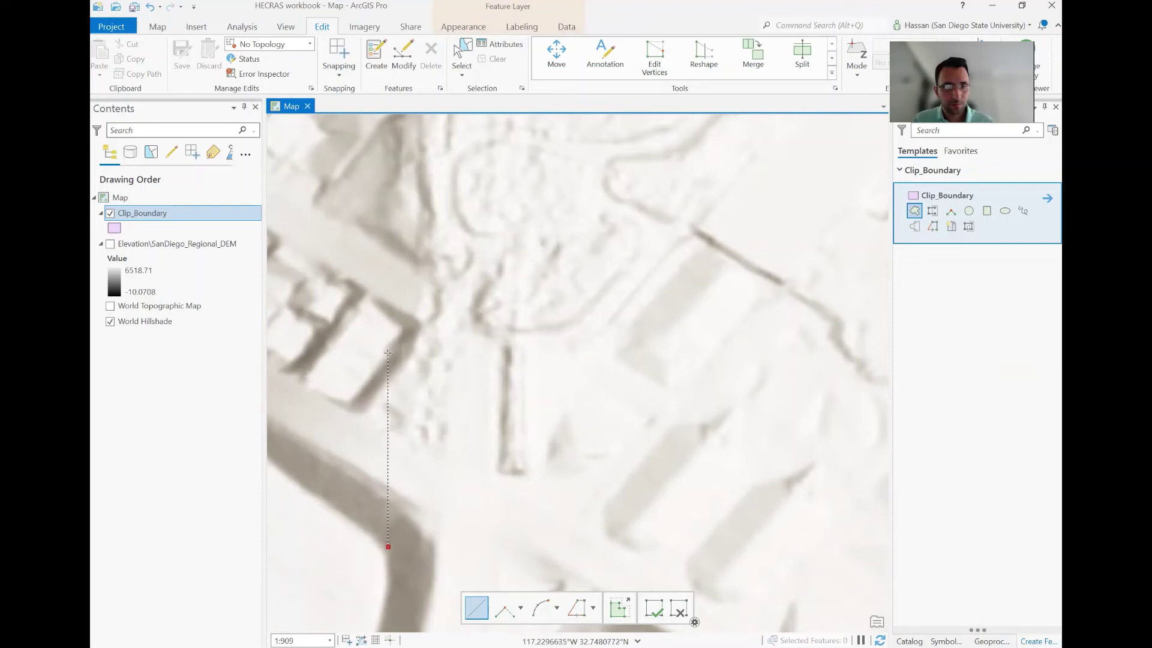
pyautogui.click(389, 245)
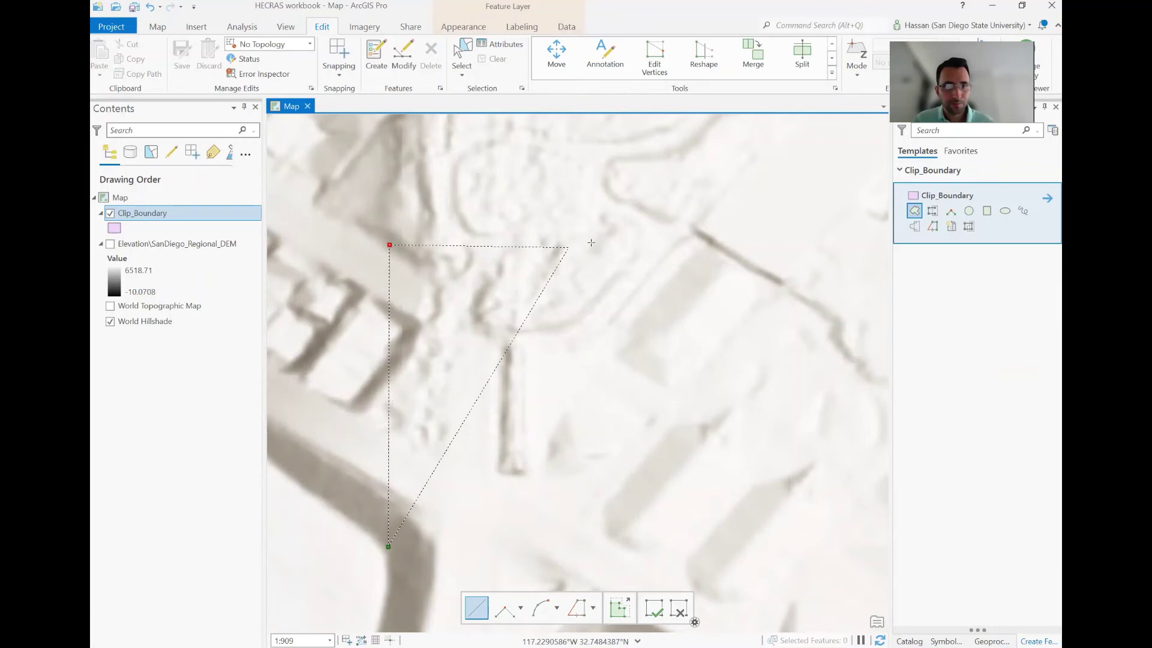
pyautogui.click(655, 246)
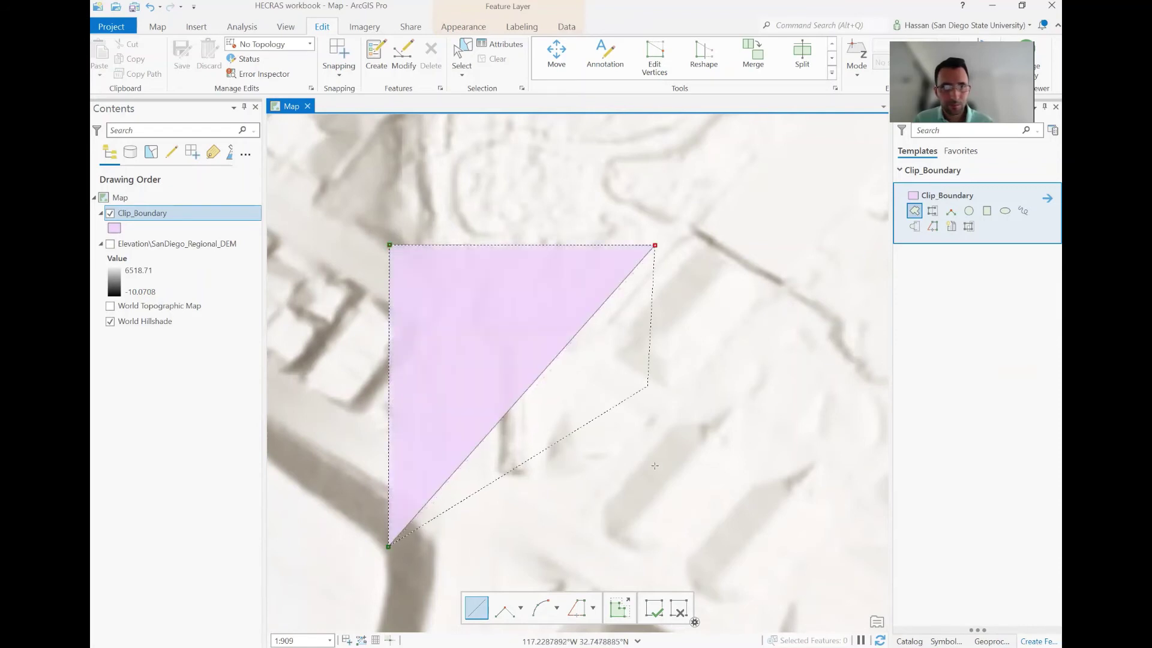
pyautogui.doubleClick(650, 544)
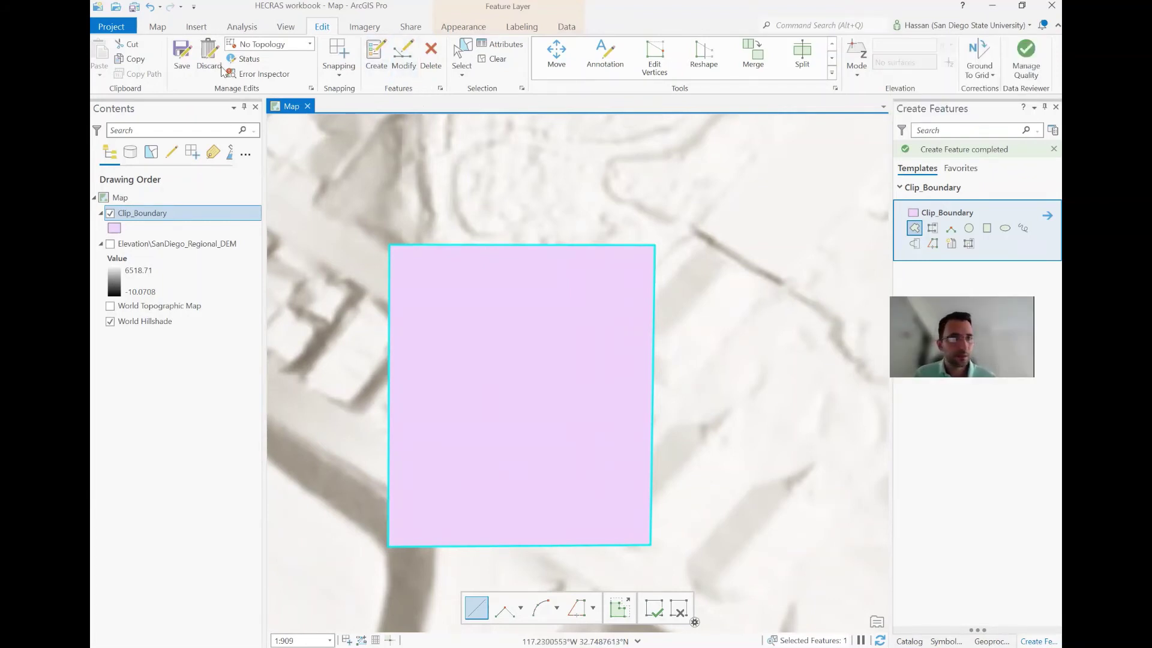
pyautogui.click(181, 52)
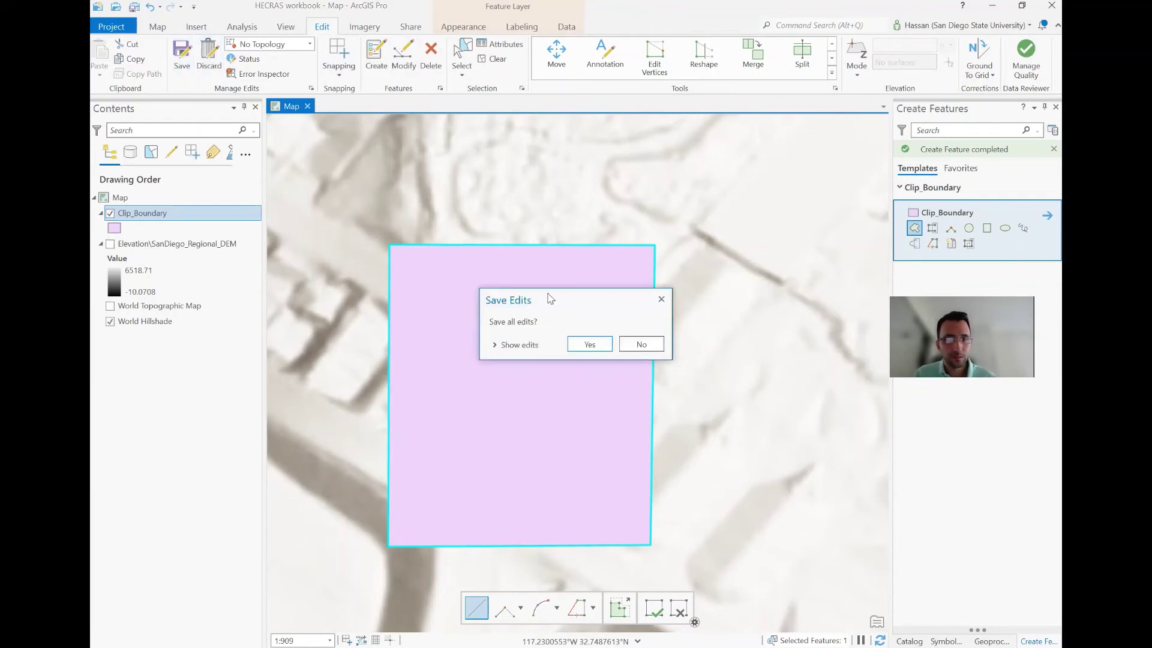
pyautogui.click(589, 343)
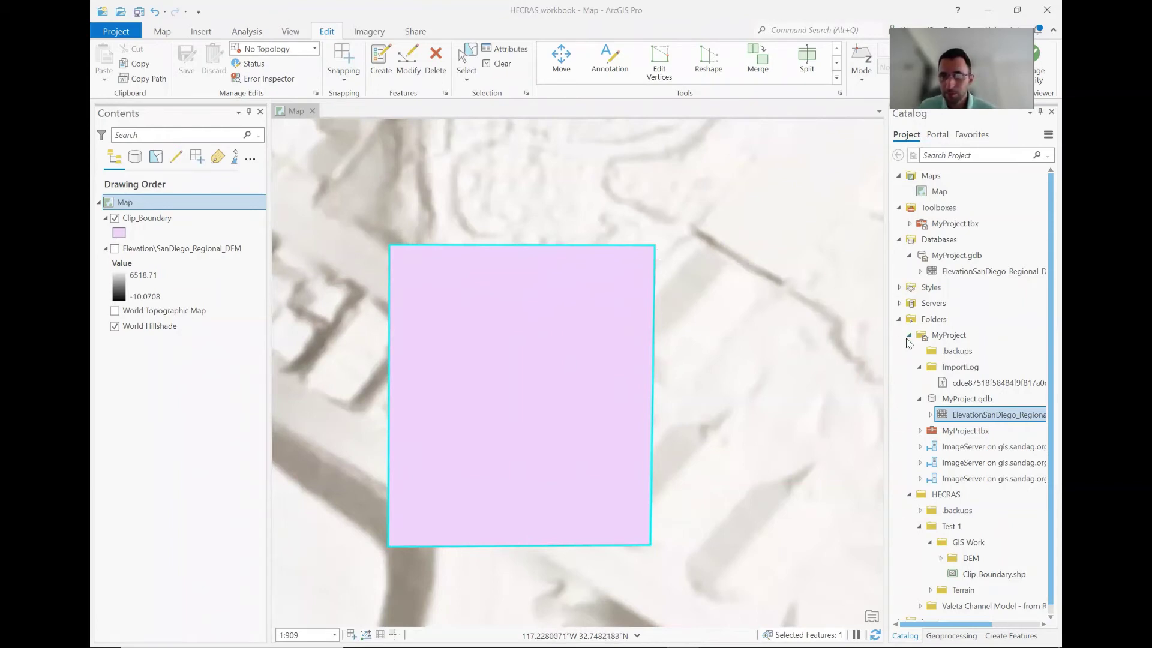
# In Clip Raster, set SanDiego_Regional_DEM as input and Clip_Boundary as output extent
pyautogui.click(951, 636)
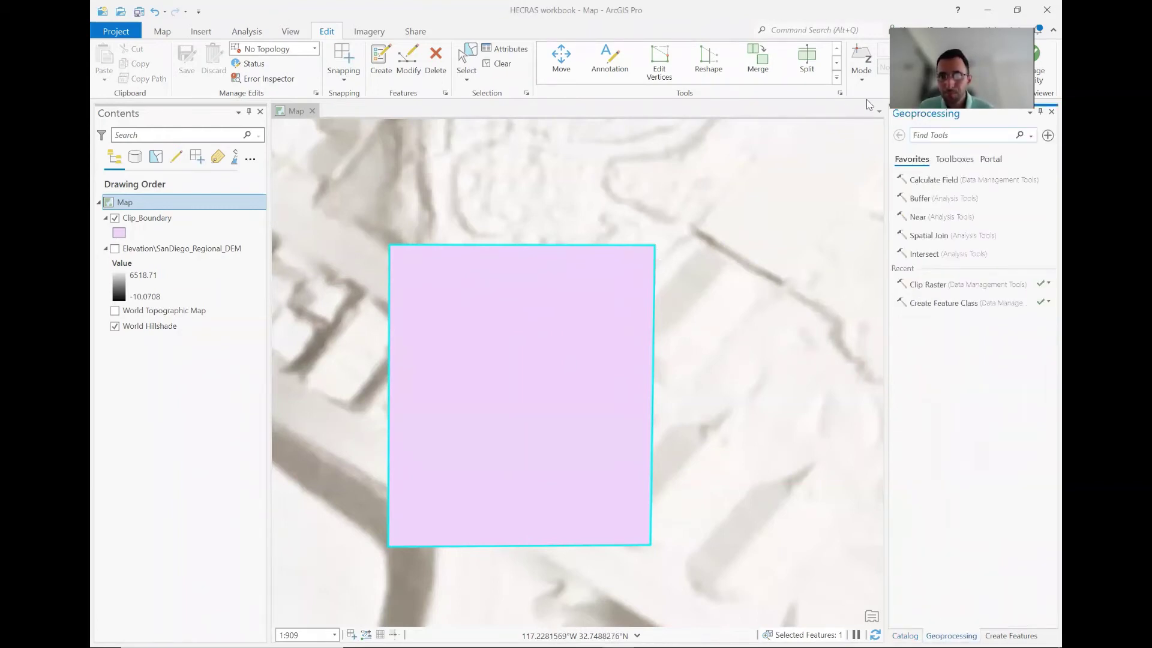
pyautogui.write('clip')
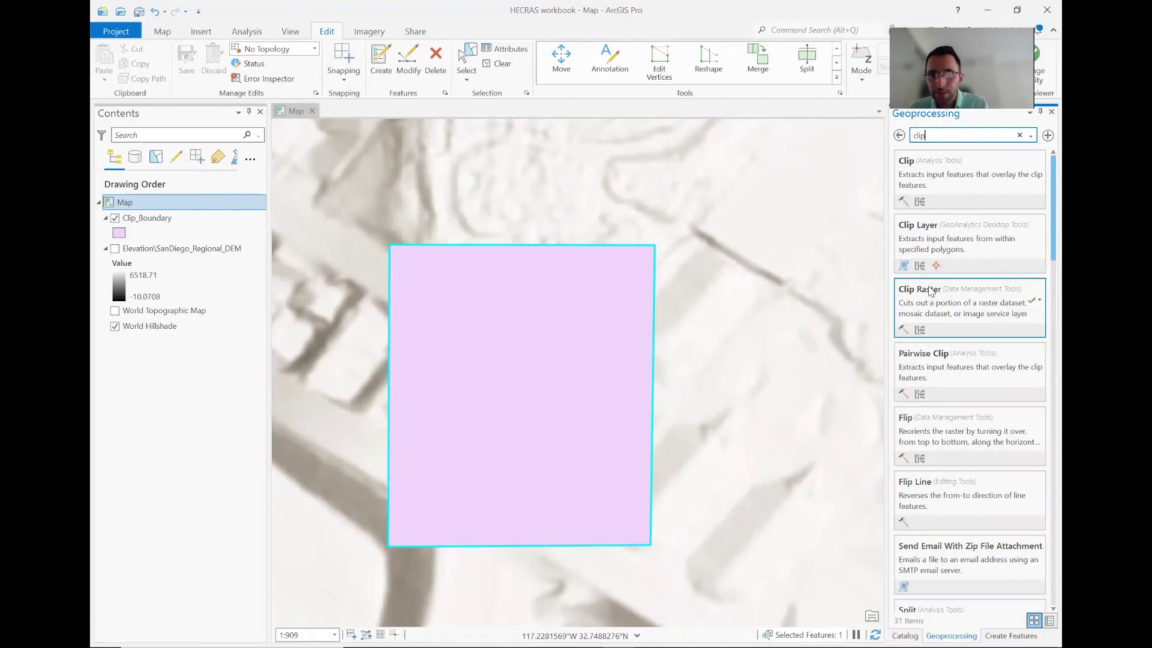
pyautogui.click(929, 292)
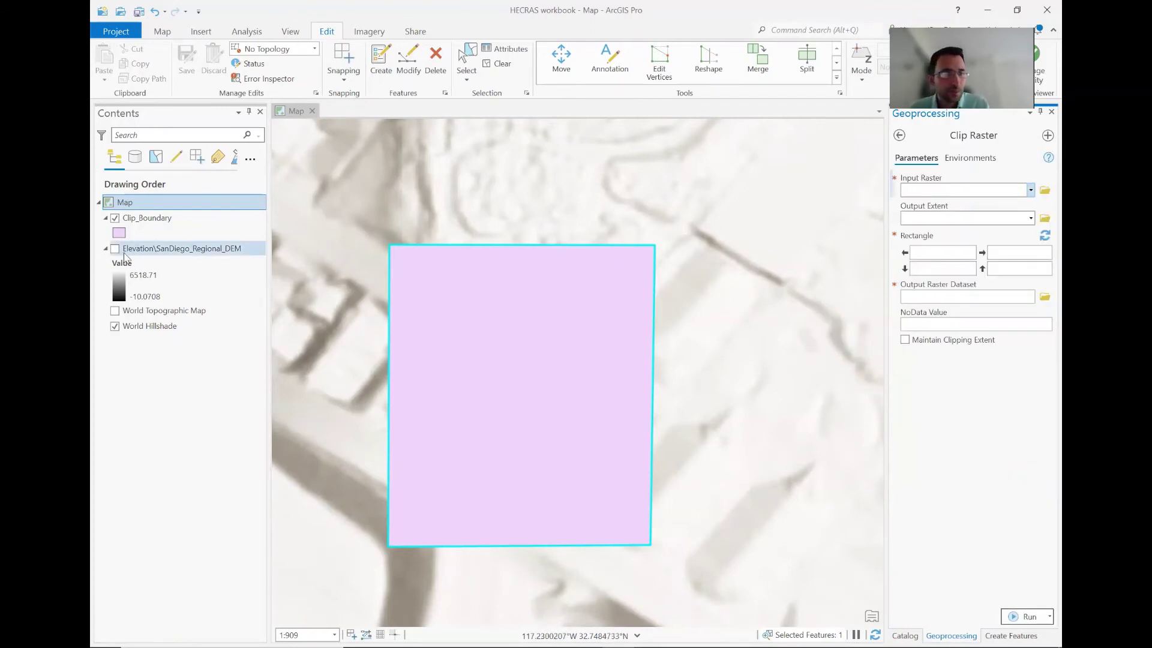
pyautogui.moveTo(134, 249); pyautogui.dragTo(917, 191)
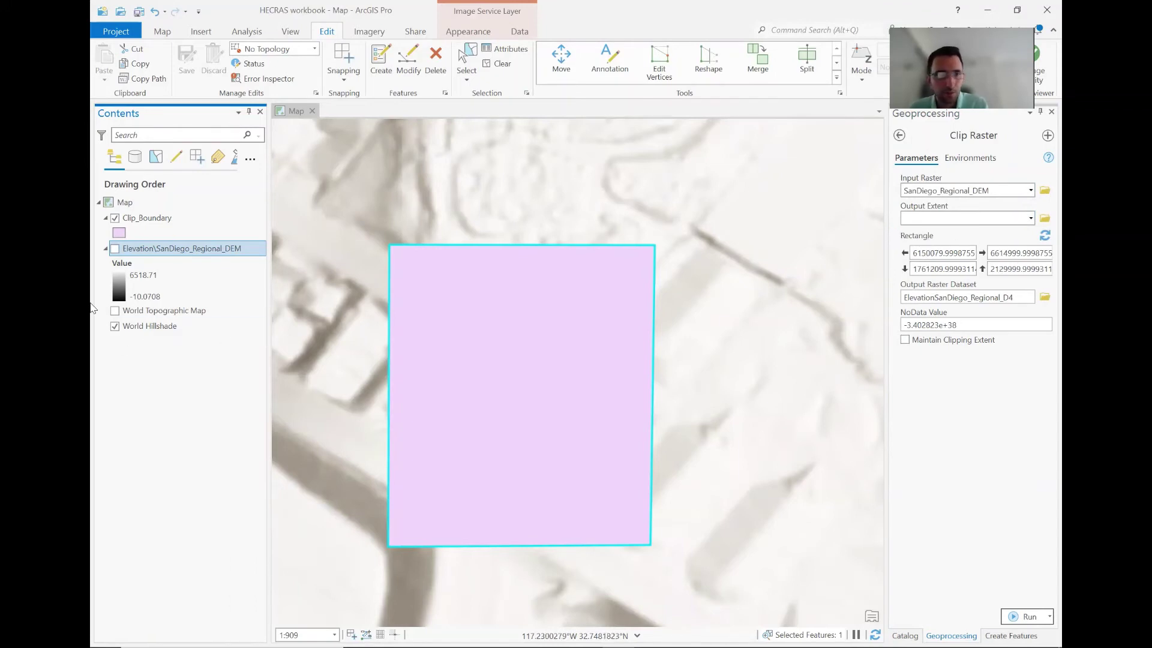
pyautogui.moveTo(145, 219); pyautogui.dragTo(927, 222)
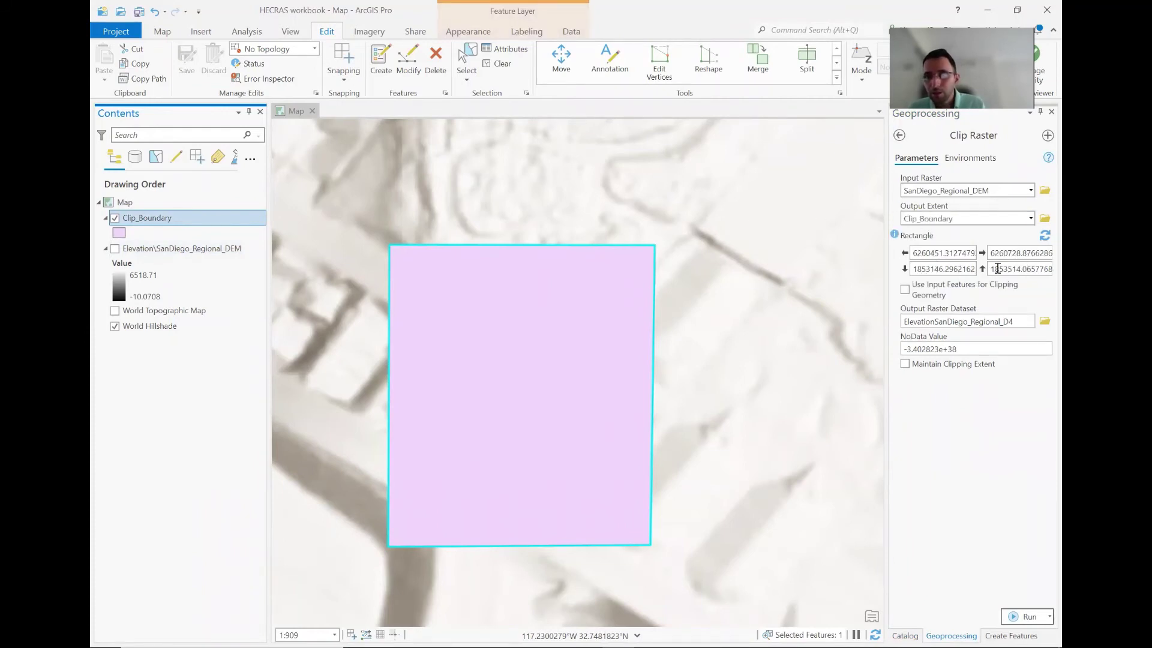
pyautogui.click(1045, 321)
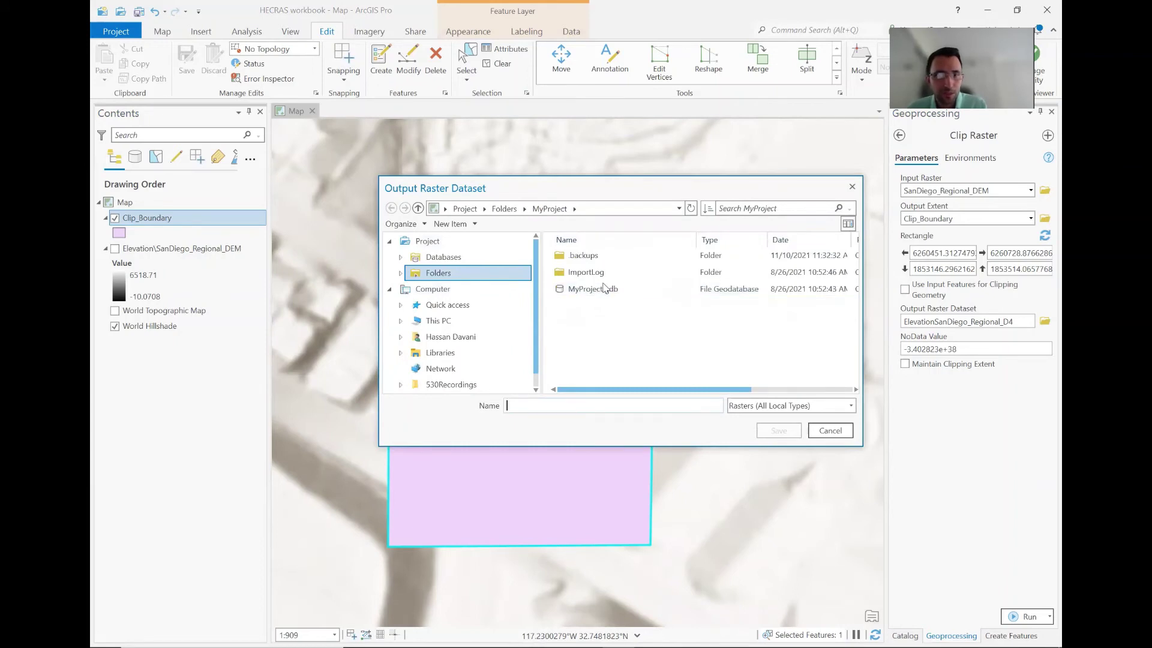
pyautogui.click(829, 432)
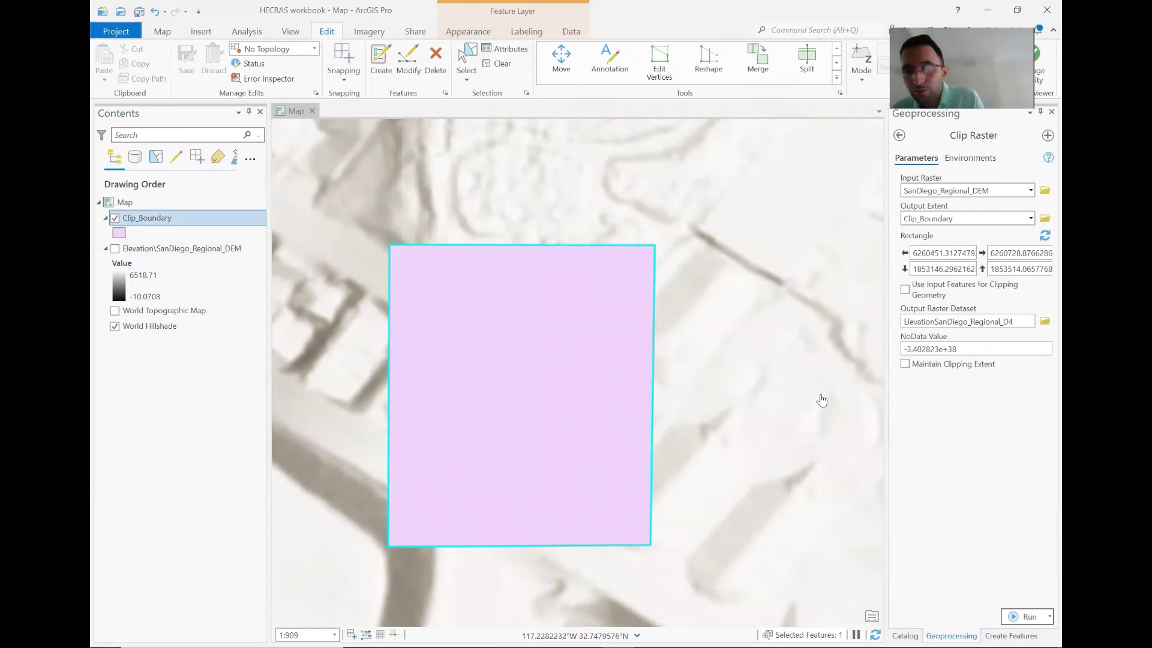
# Run the raster clip and hide Clip_Boundary to view the clipped ElevationSanDiego_Regional_D4 raster
pyautogui.click(1023, 618)
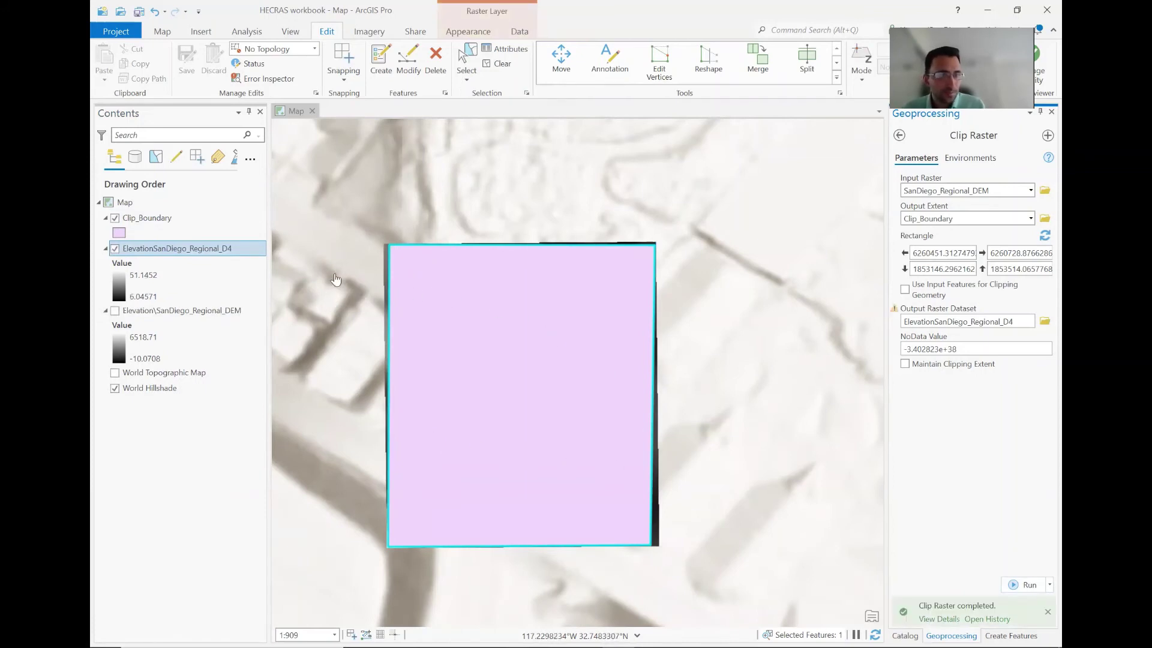
pyautogui.click(115, 218)
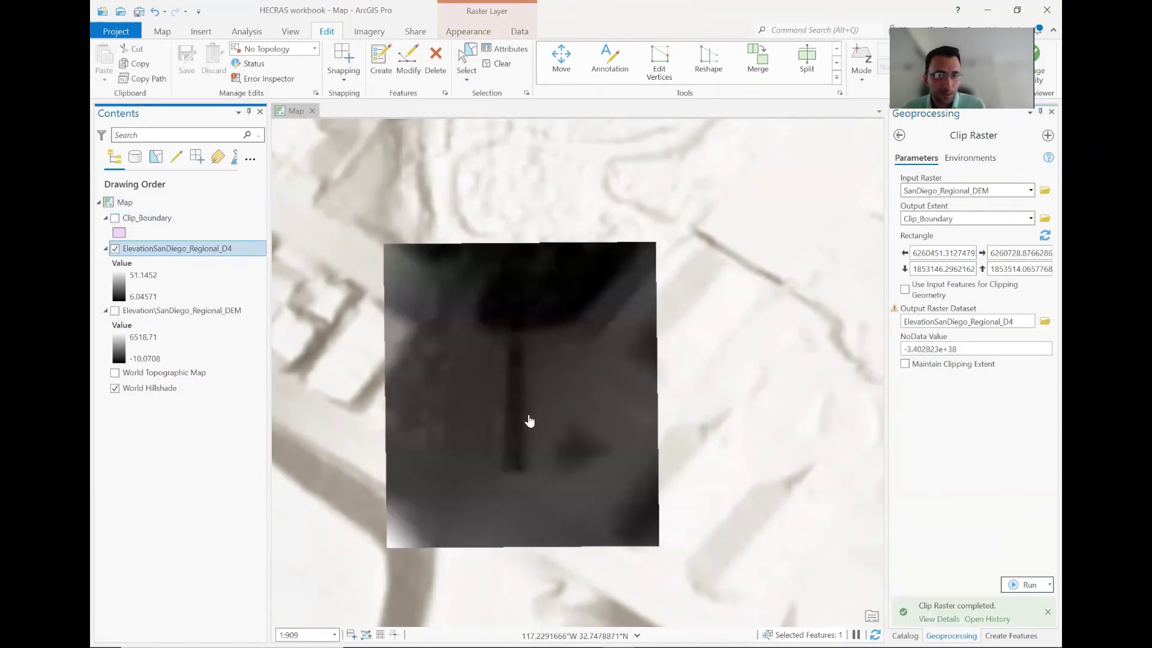
pyautogui.scroll(5, 526, 418)
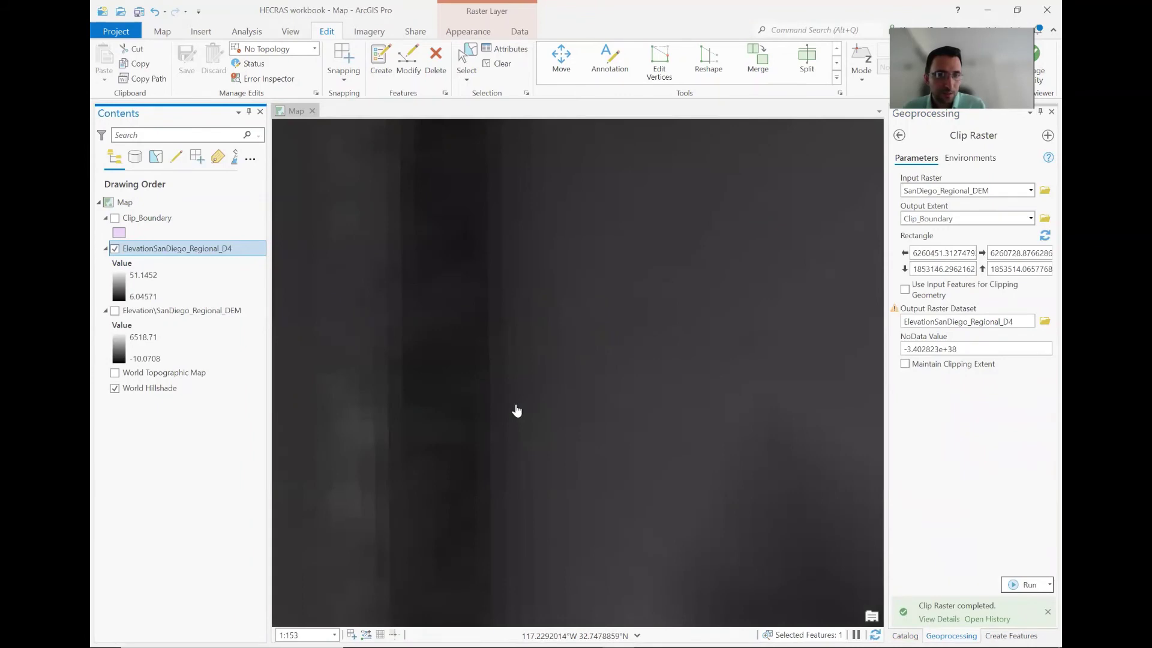
pyautogui.scroll(-3, 516, 411)
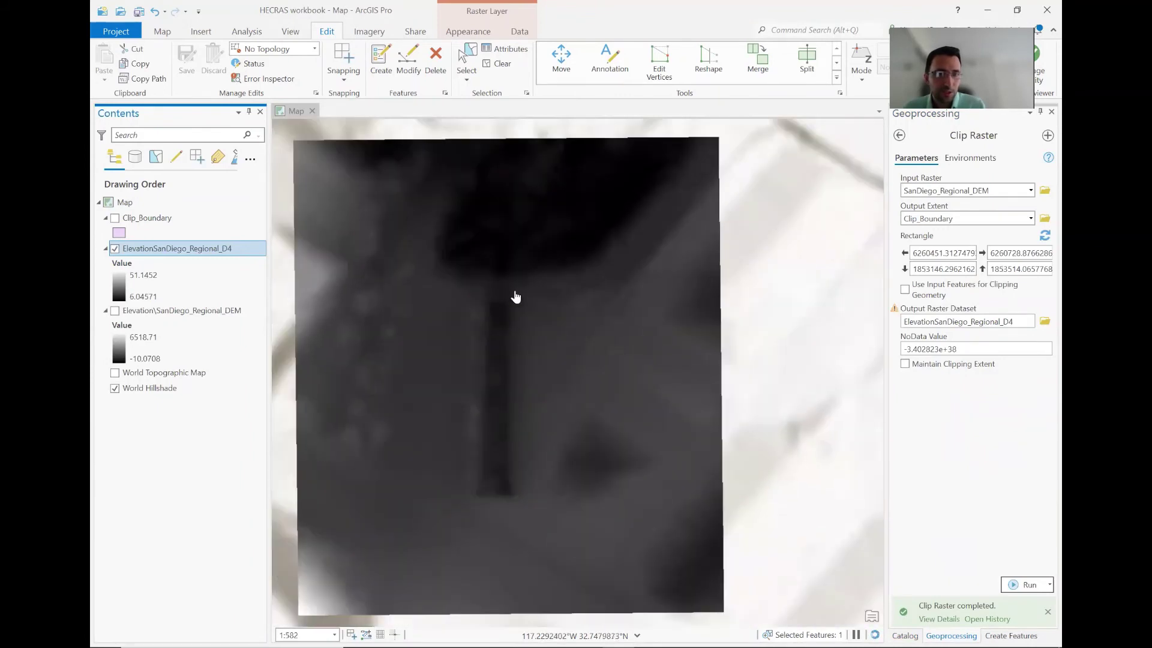
pyautogui.scroll(-1, 530, 288)
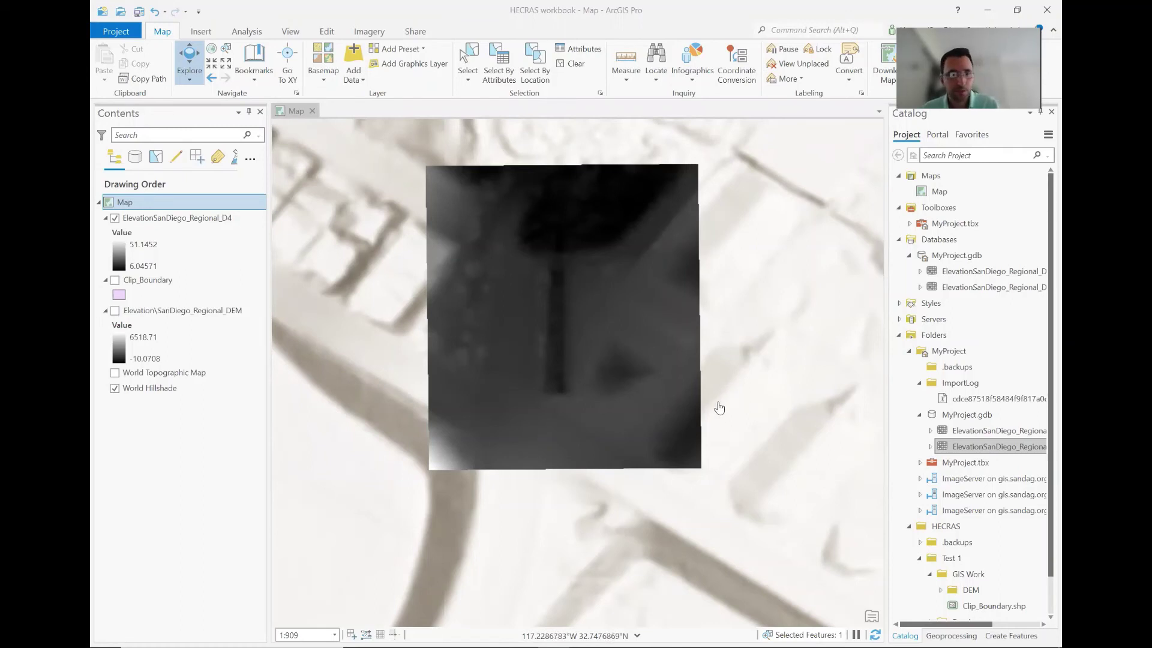
# Open Export Raster for ElevationSanDiego_Regional_D4 and browse for the output raster location
pyautogui.click(171, 221)
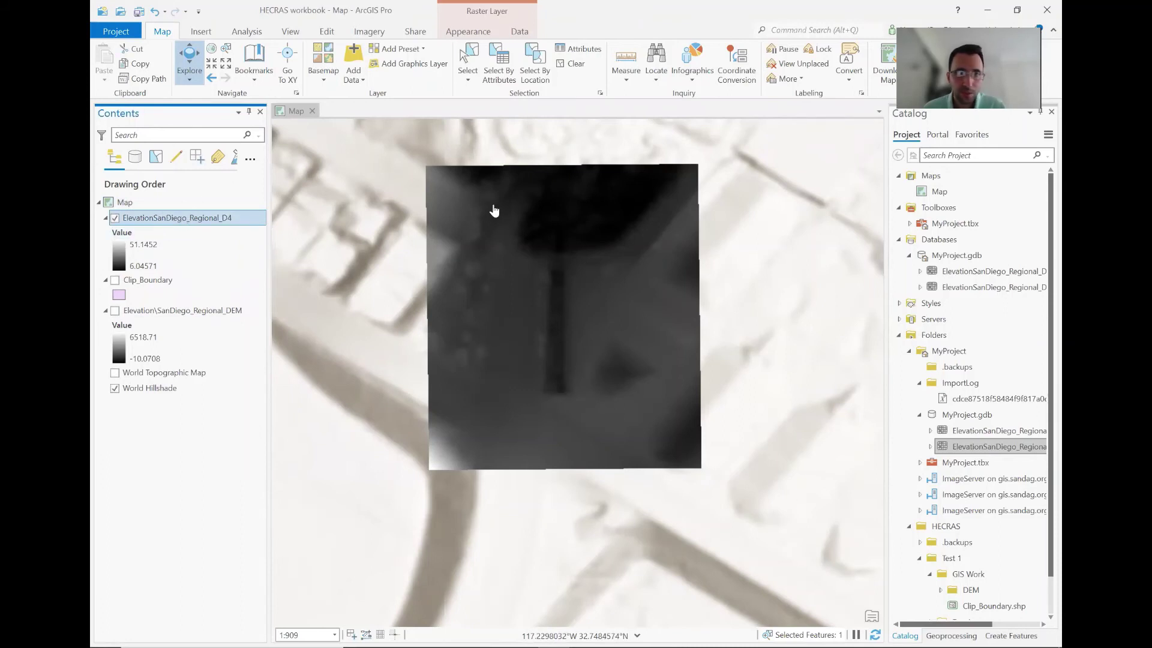
pyautogui.rightClick(159, 219)
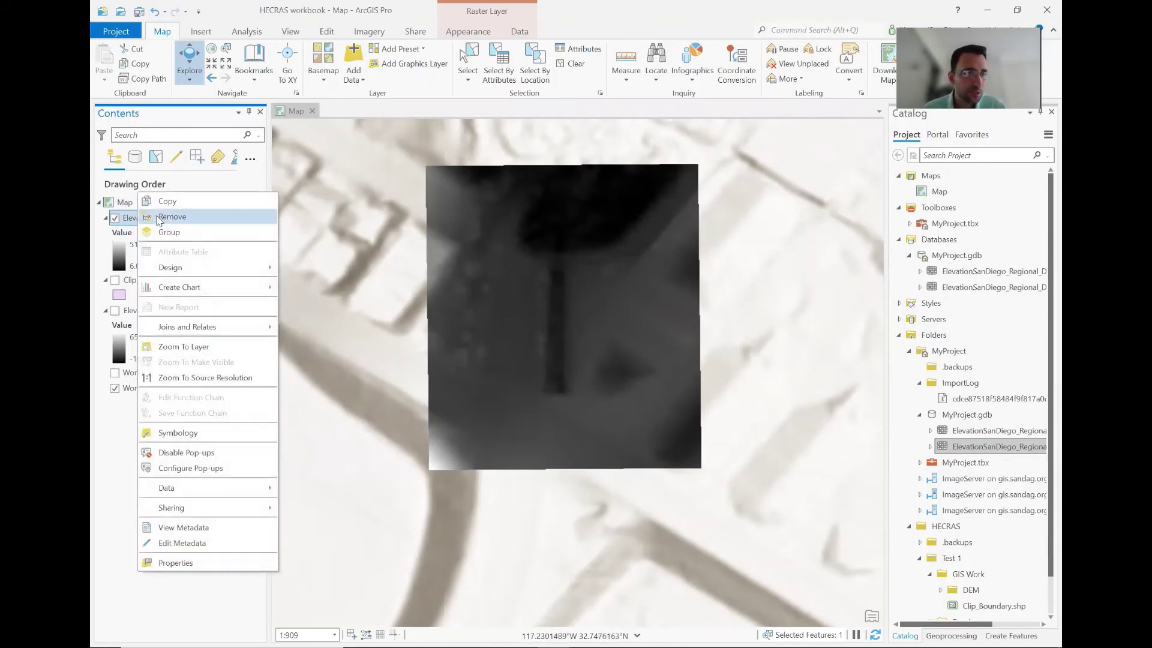
pyautogui.moveTo(244, 493)
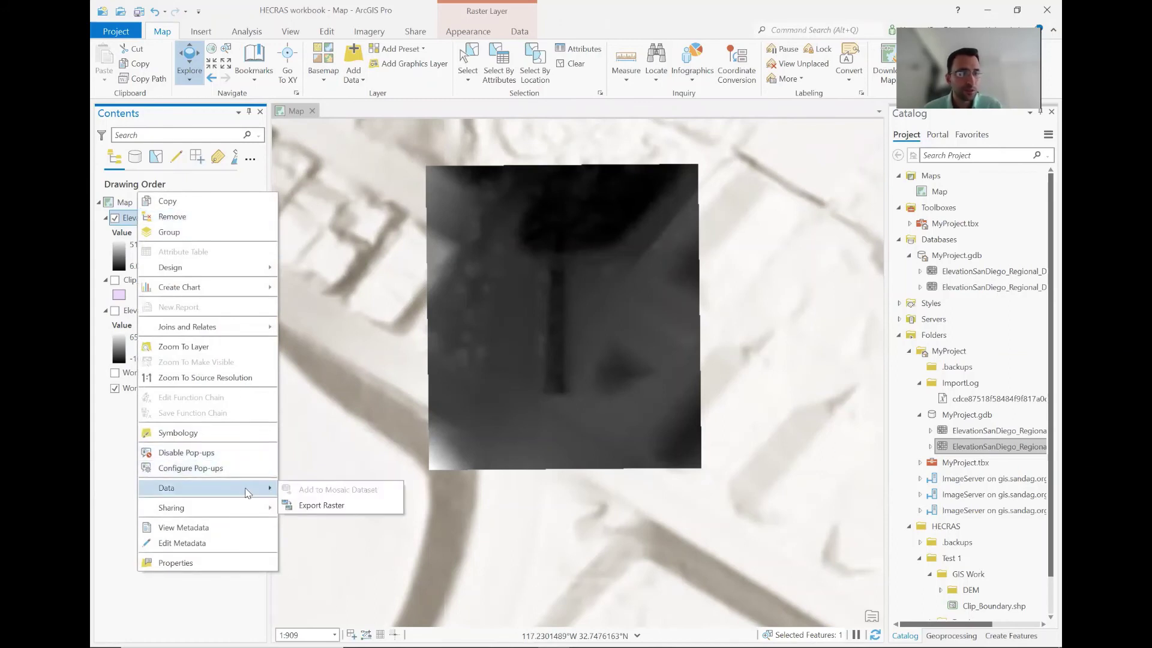
pyautogui.click(311, 507)
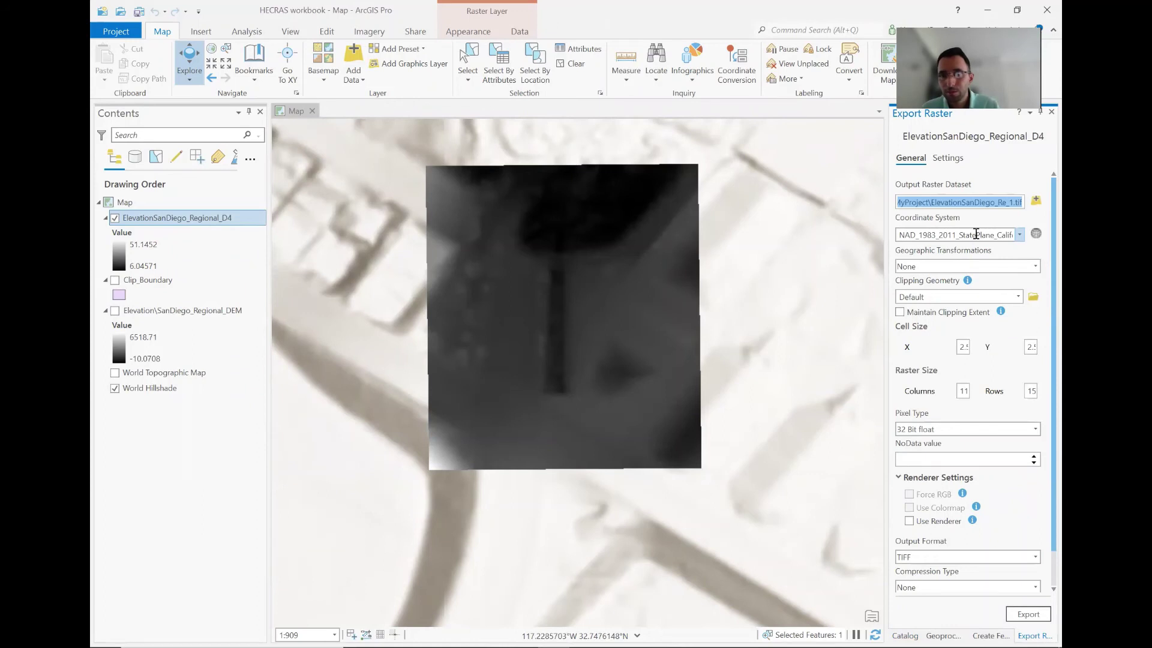
pyautogui.click(1006, 204)
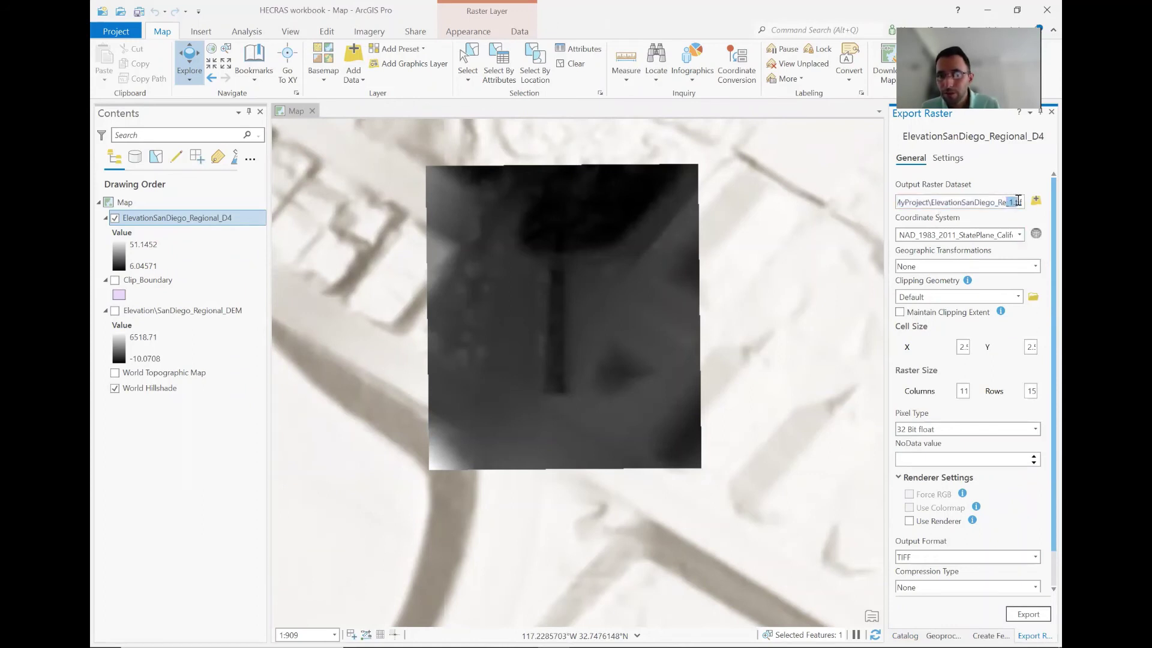
pyautogui.moveTo(1013, 200)
pyautogui.mouseDown()
pyautogui.moveTo(889, 214)
pyautogui.moveTo(1030, 211)
pyautogui.mouseUp()
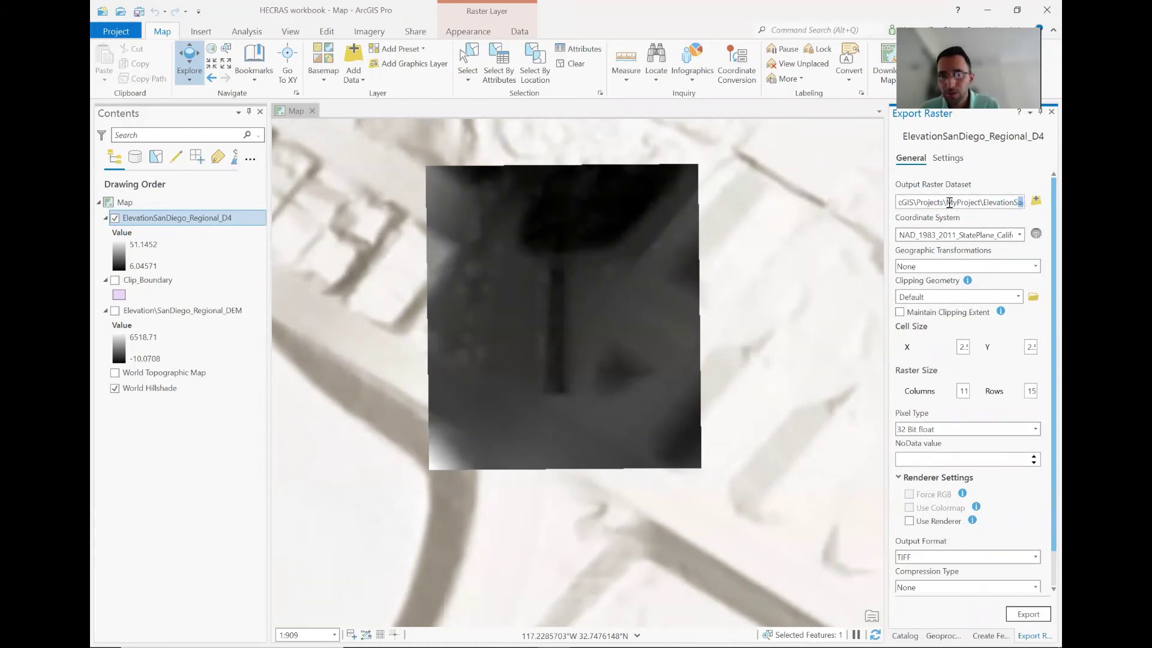
pyautogui.click(1036, 202)
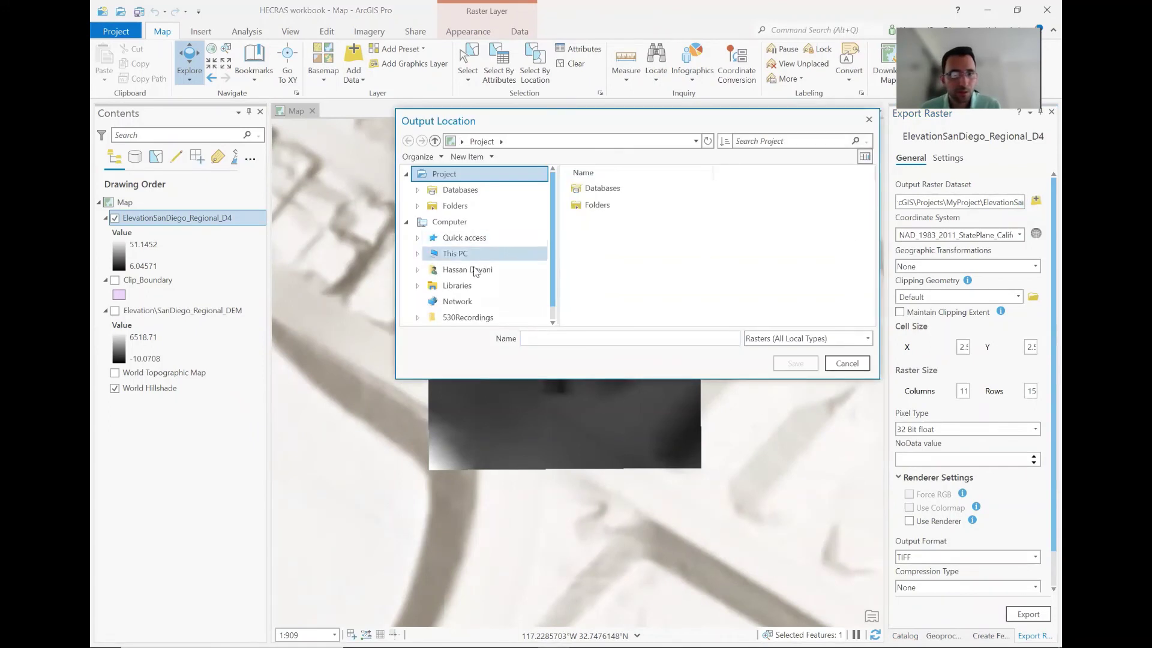
# Save the export output as Valeta_st.tif in the Desktop folder
pyautogui.click(417, 254)
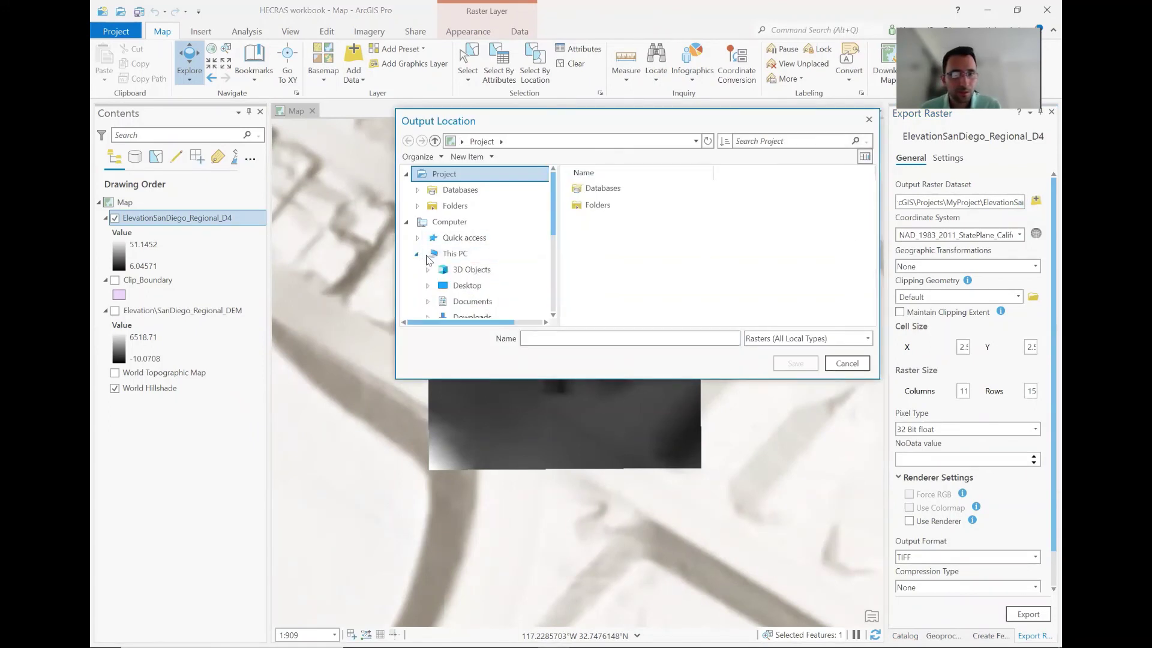
pyautogui.click(447, 285)
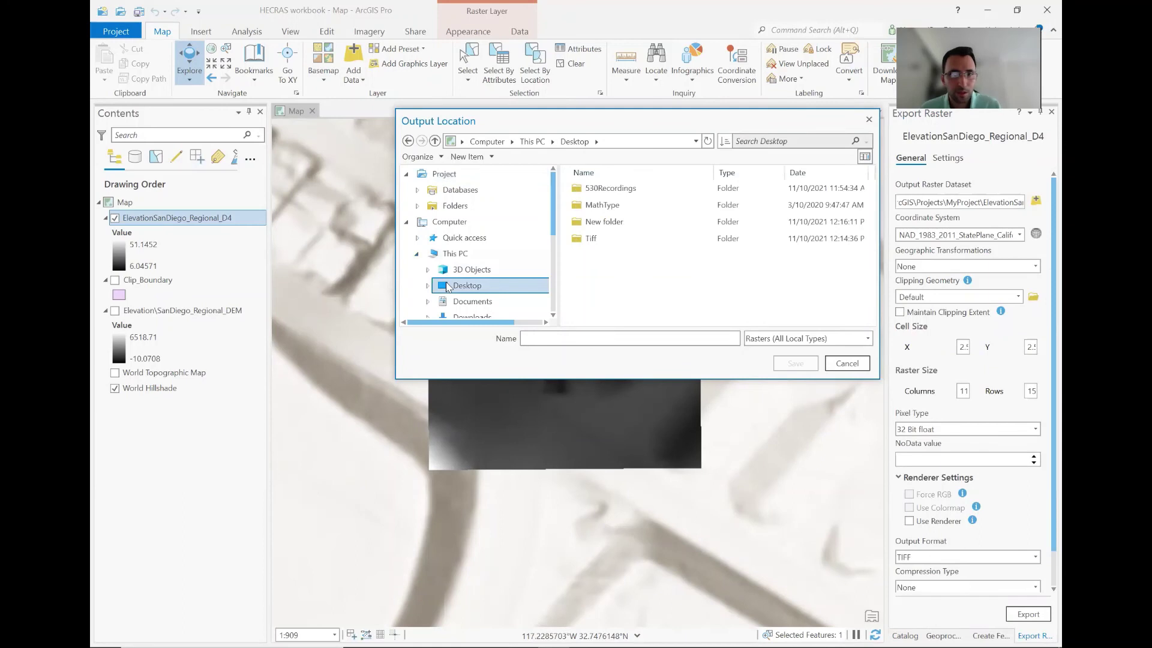
pyautogui.click(570, 337)
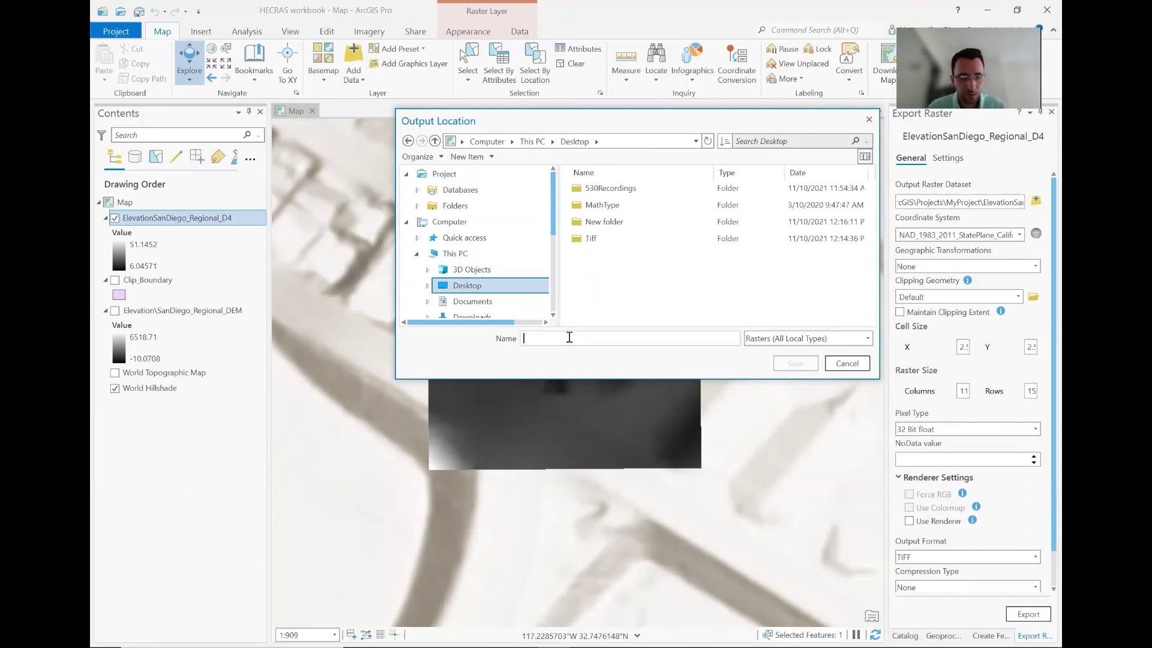
pyautogui.write('Valeta')
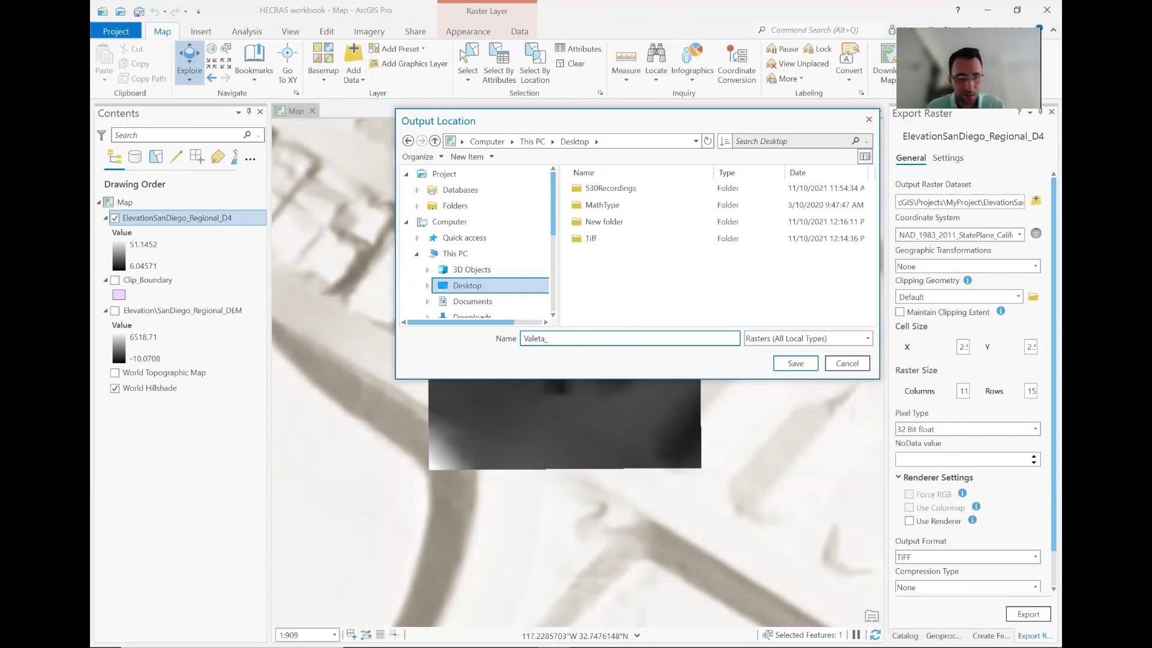
pyautogui.write('_st.t')
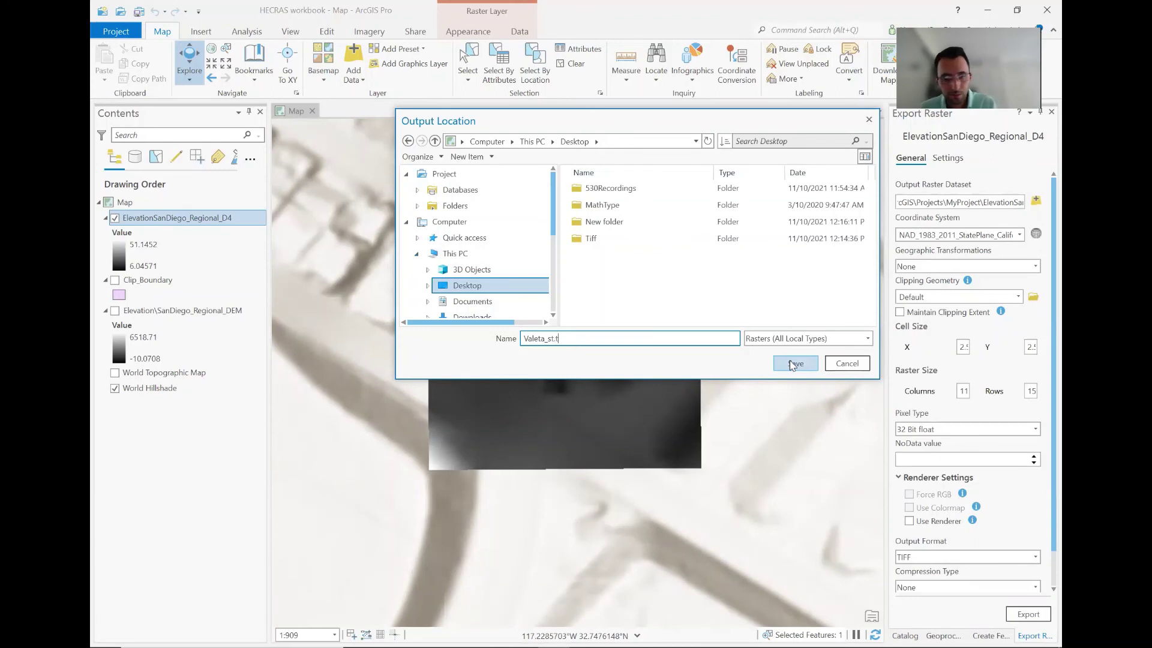
pyautogui.write('if')
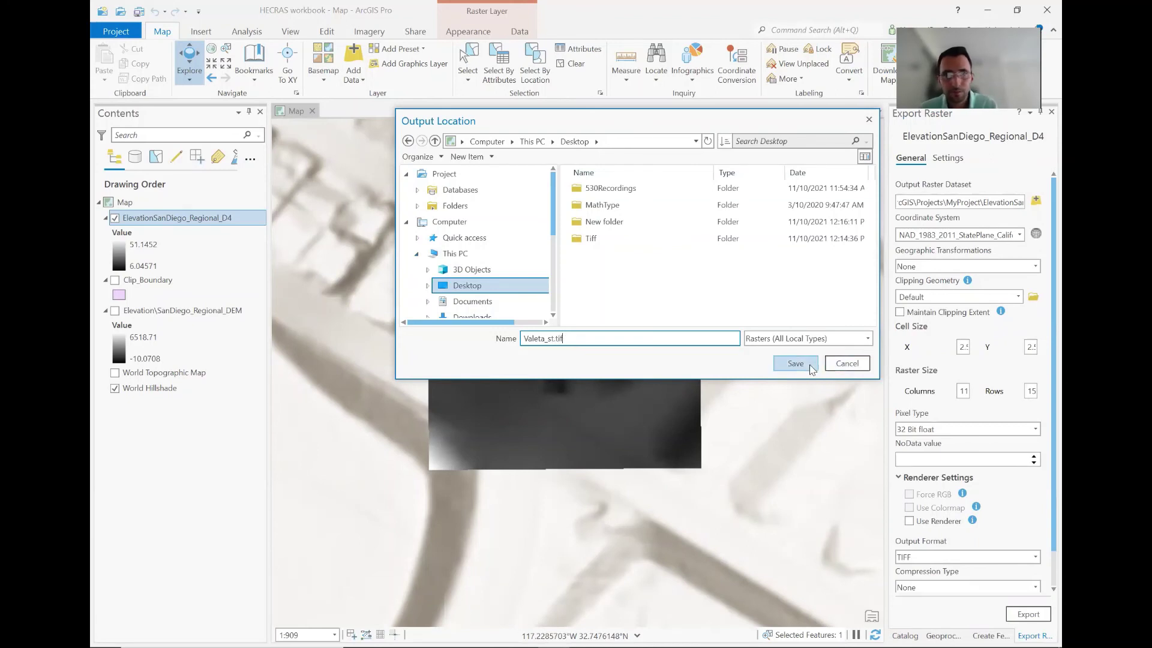
pyautogui.click(796, 363)
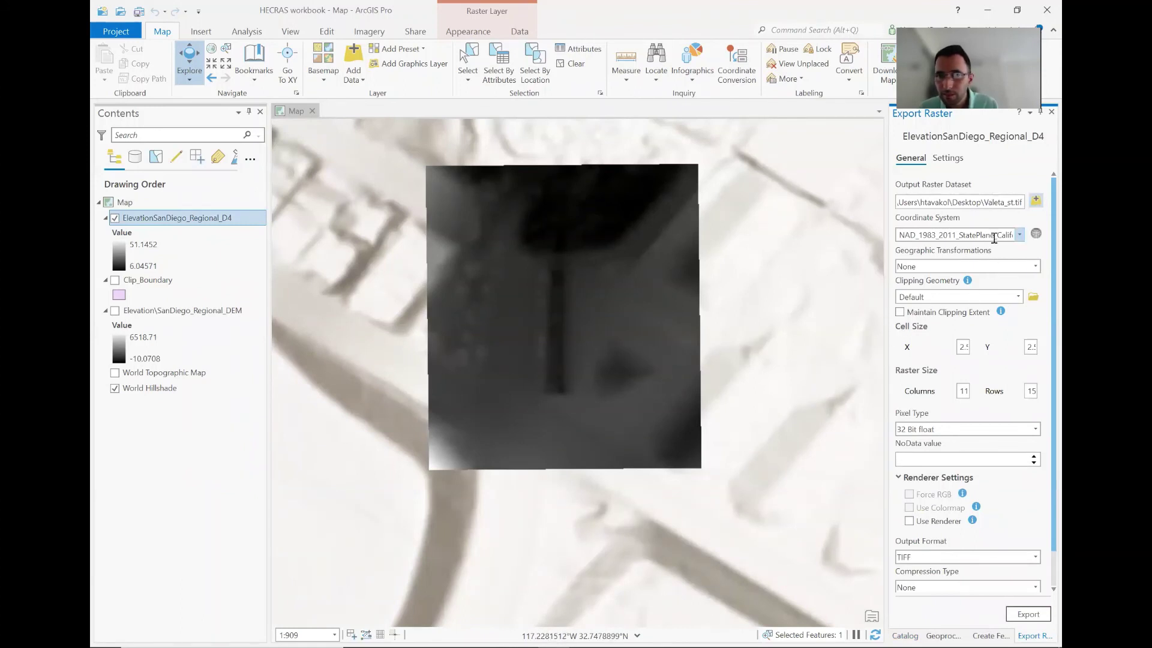
# Set the export's coordinate system from a layer using the NAVD 1988 vertical datum
pyautogui.click(1020, 235)
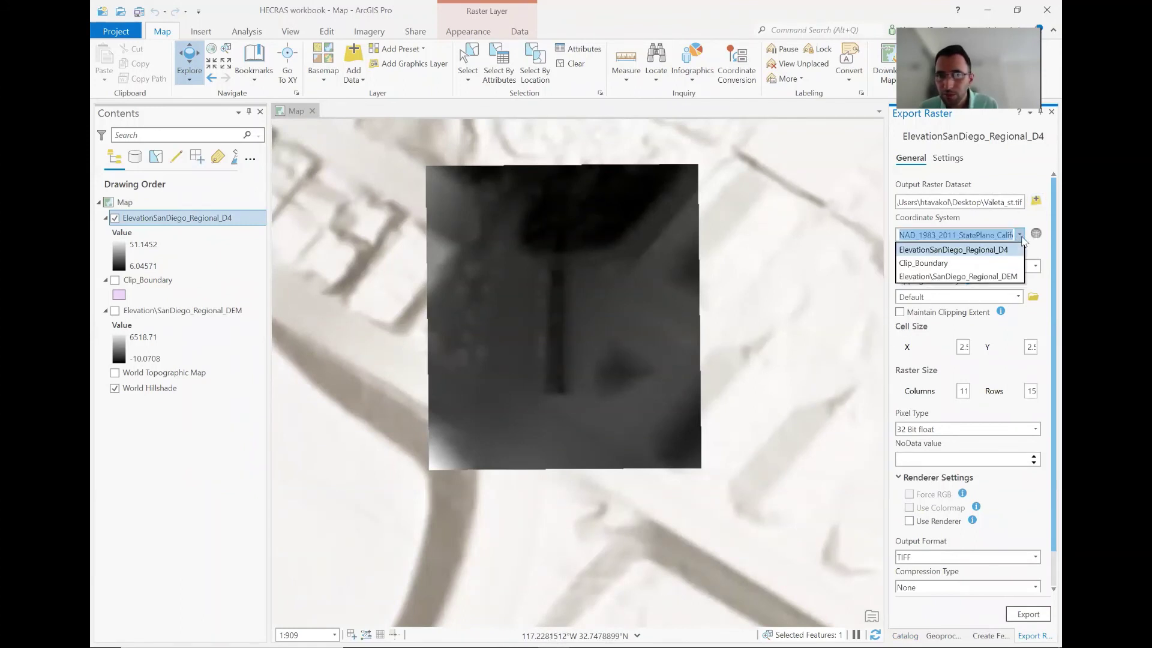
pyautogui.click(1020, 236)
pyautogui.moveTo(969, 243); pyautogui.dragTo(1042, 239)
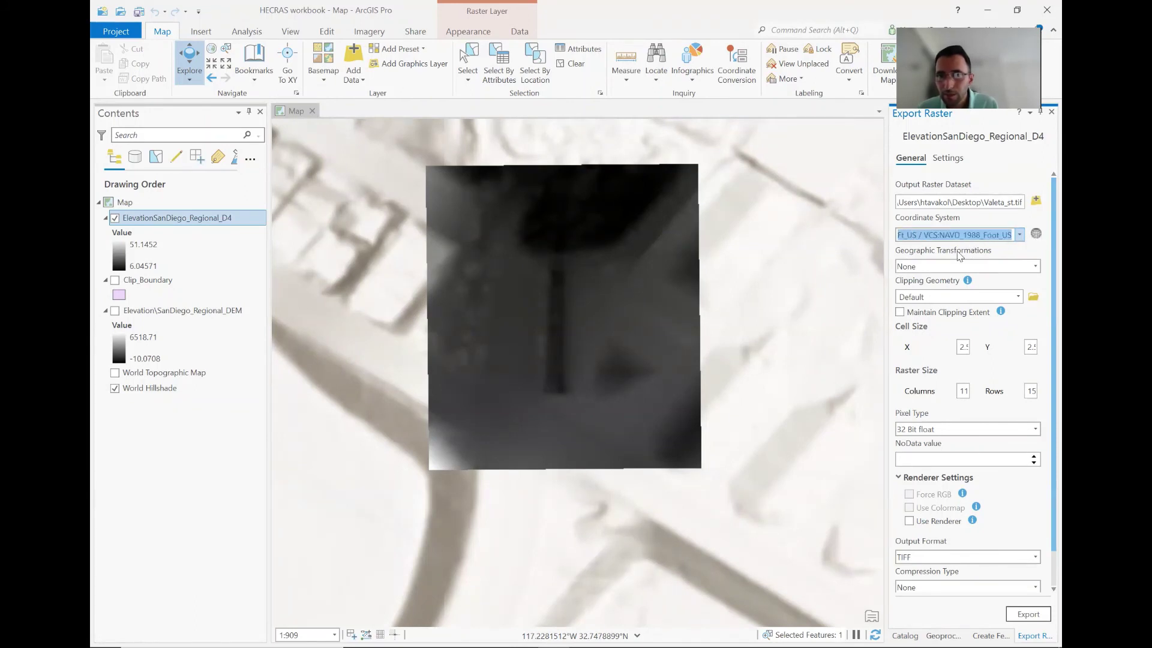
pyautogui.click(1023, 252)
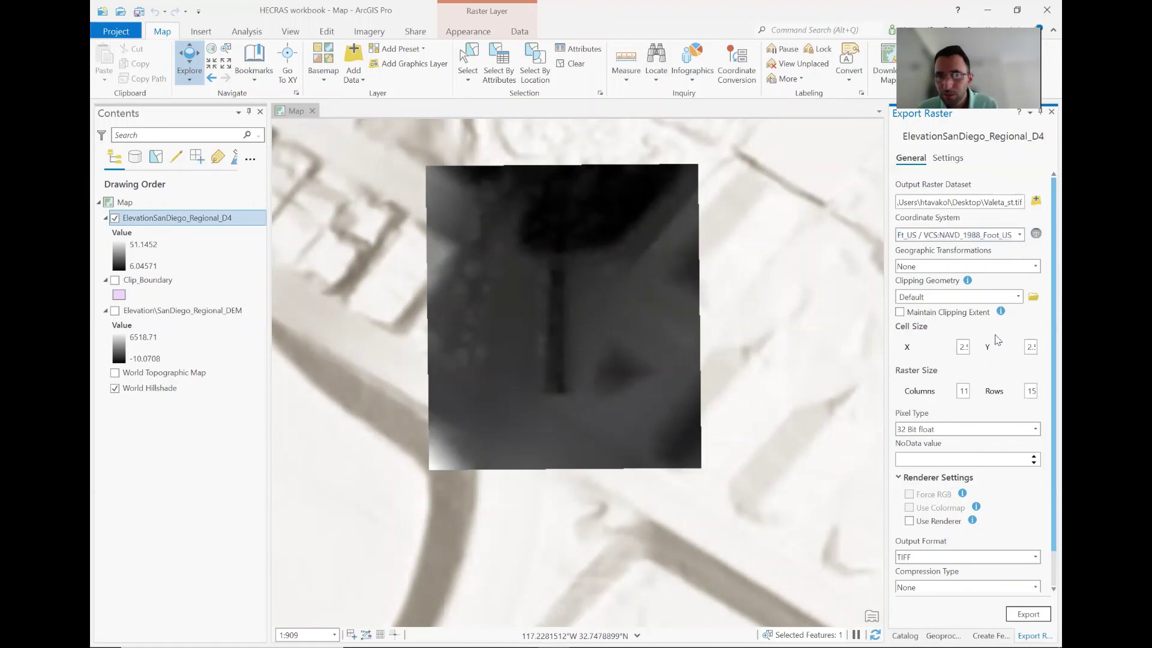
pyautogui.scroll(-1, 998, 340)
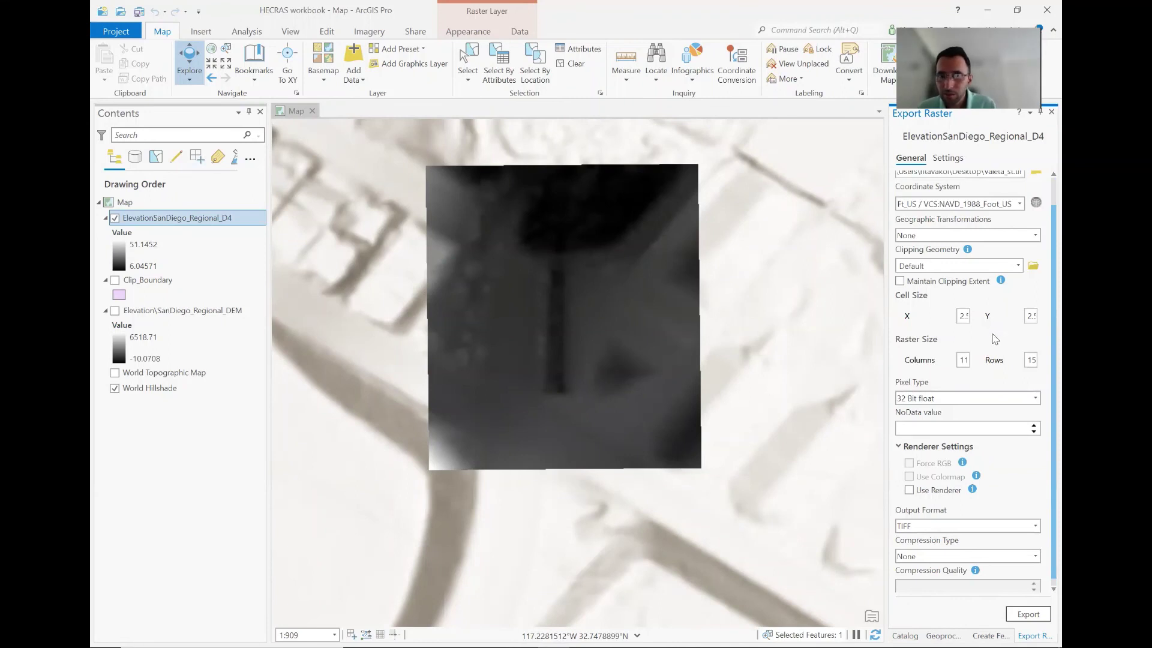
pyautogui.scroll(-1, 995, 339)
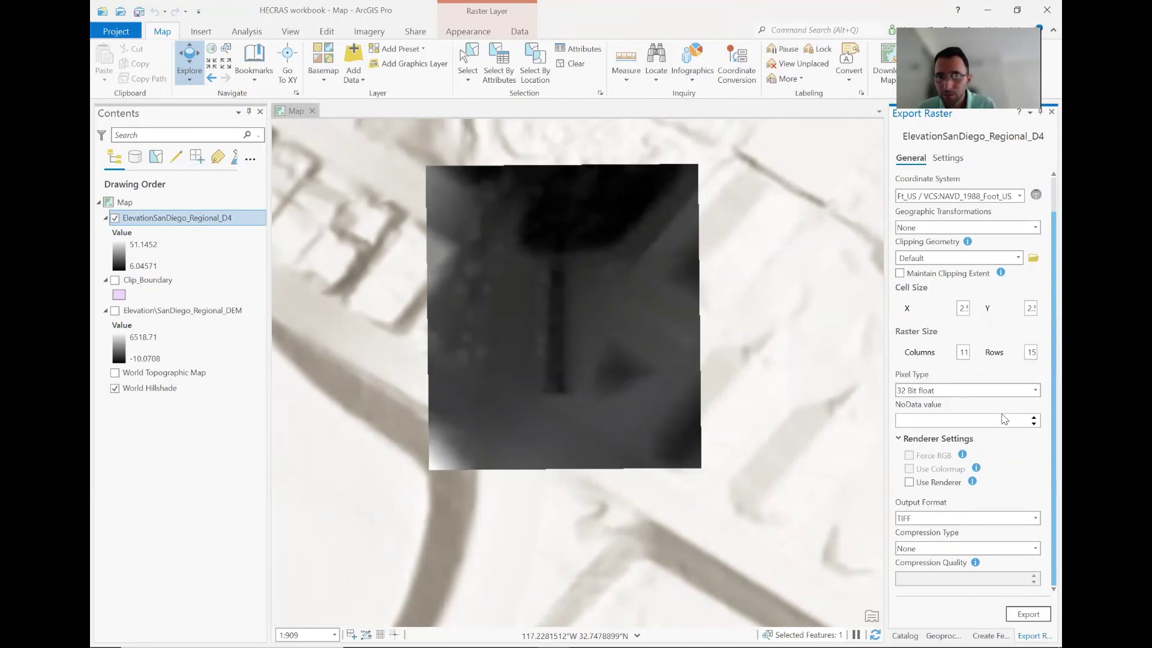
# Keep TIFF as the output format and export Valeta_st.tif
pyautogui.click(1036, 519)
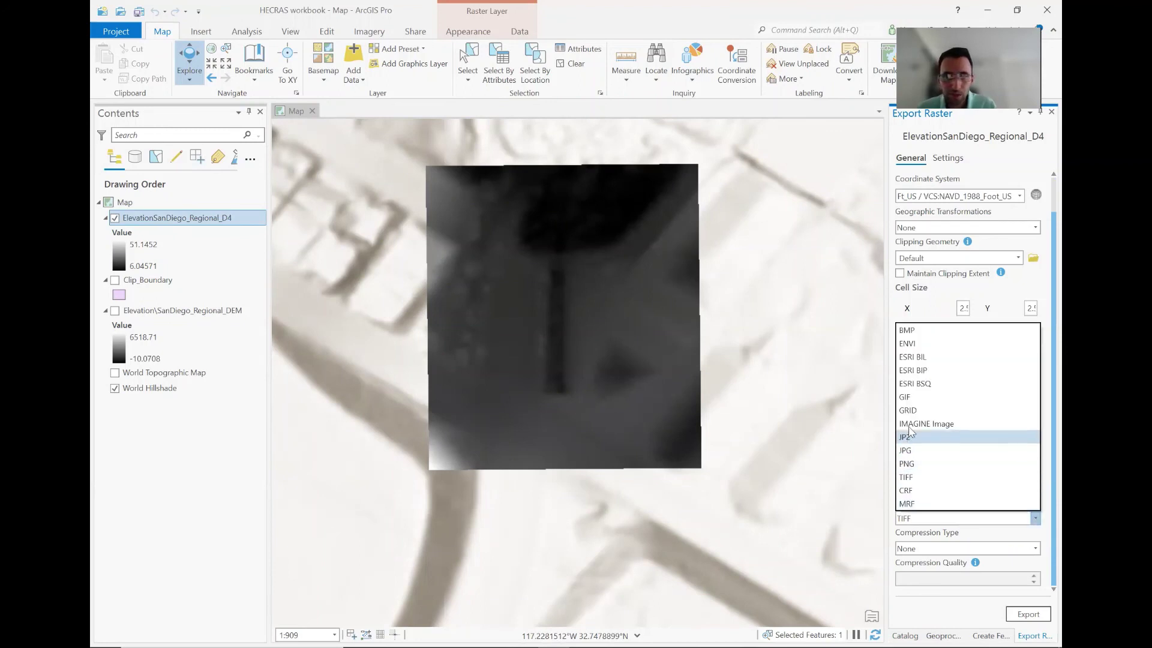
pyautogui.click(941, 478)
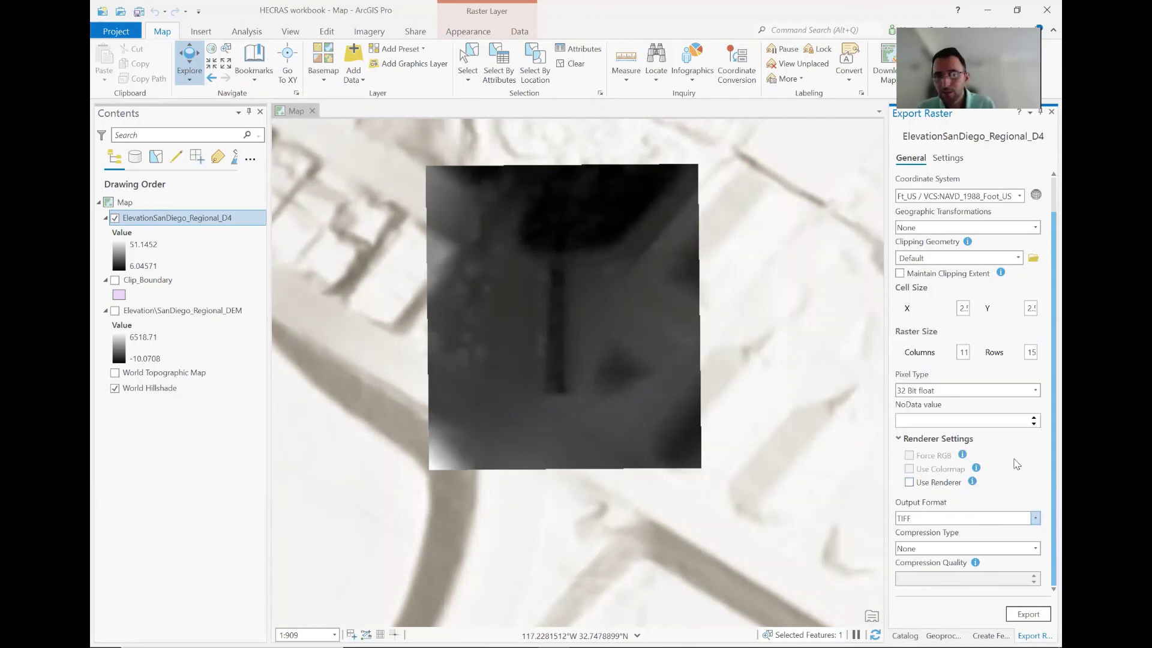
pyautogui.click(1029, 615)
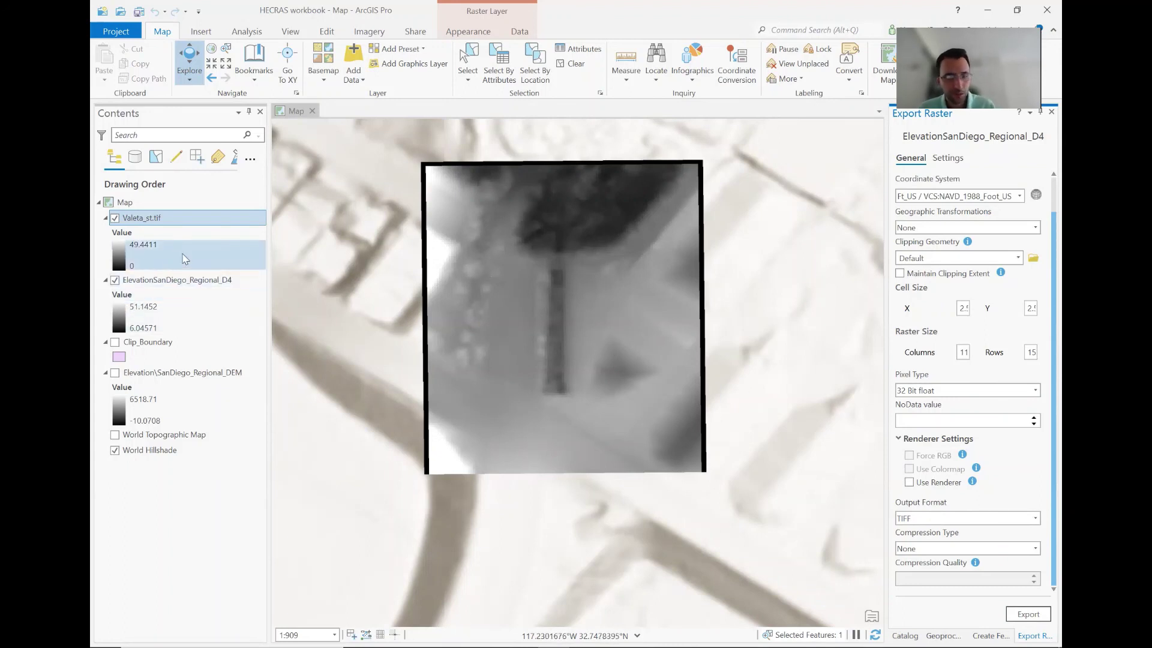
pyautogui.press('super+d')
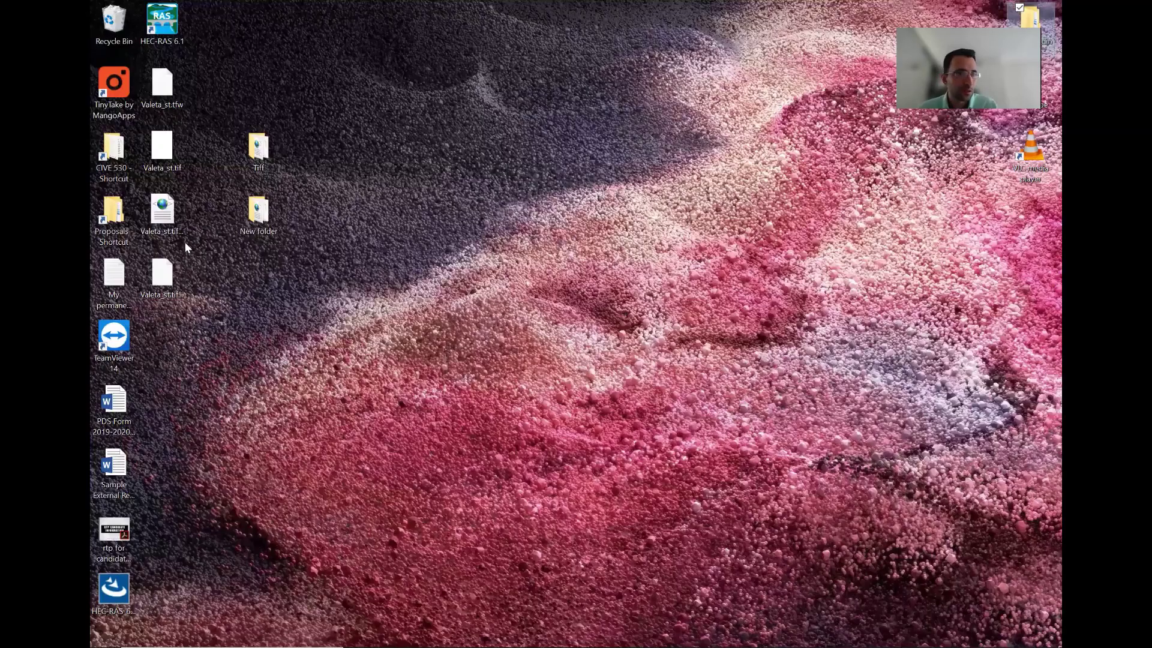
pyautogui.moveTo(200, 83); pyautogui.dragTo(149, 322)
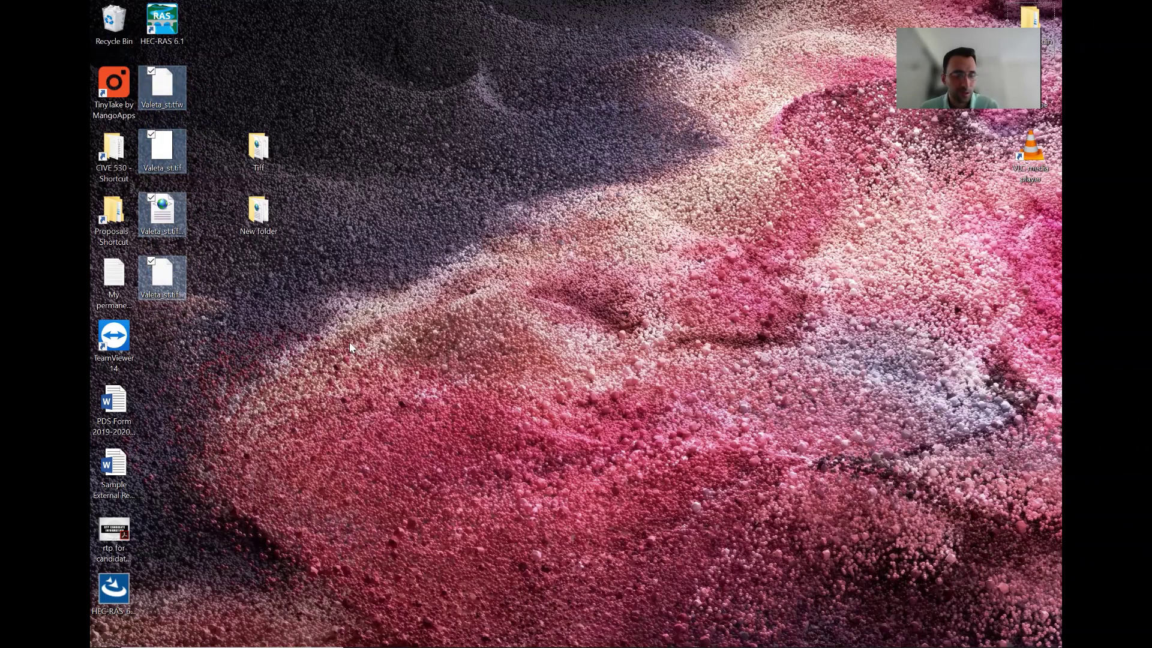
pyautogui.hotkey('alt', 'Tab')
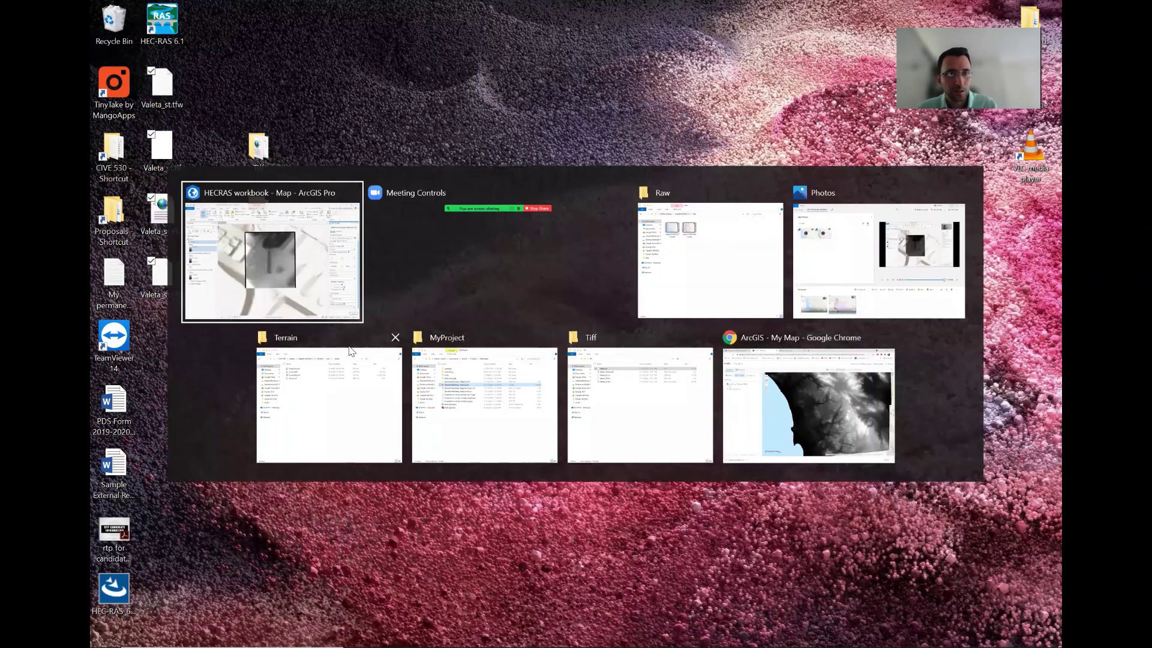